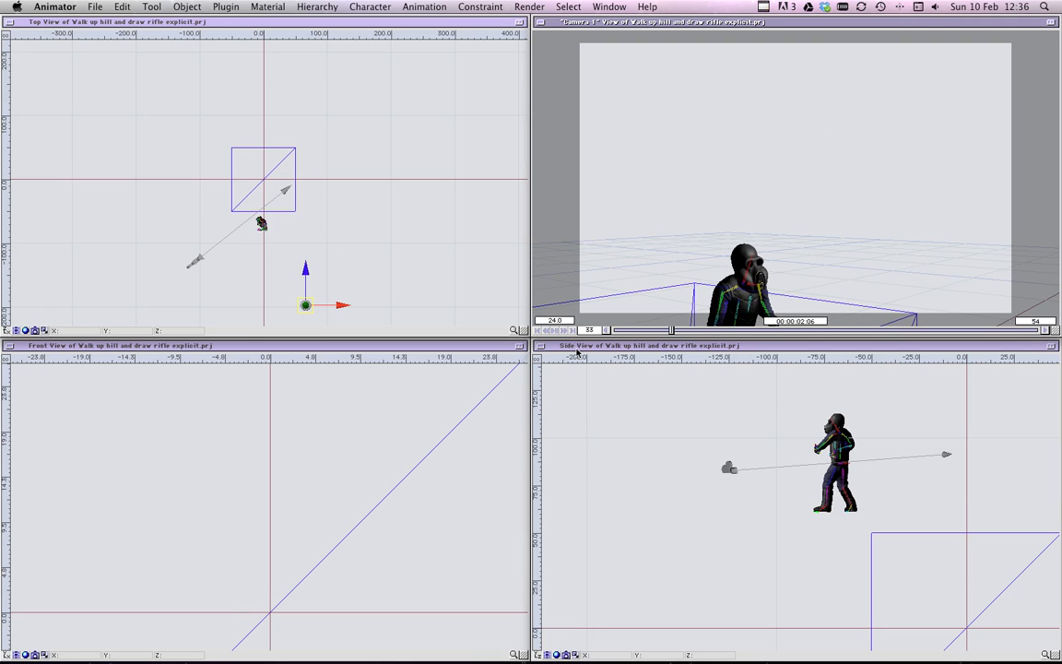
- Select all child bones of dying_backwards_4.bvh in the project window and check the selection in the viewports
{"action": "key", "text": "super+0"}
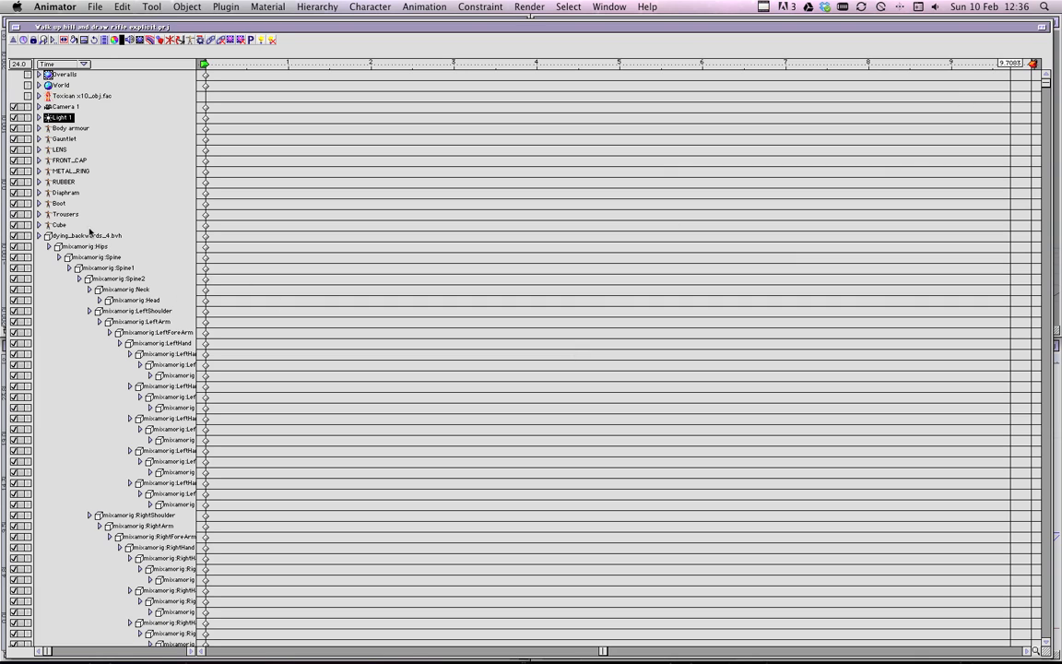
{"action": "left_click", "coordinate": [82, 236]}
{"action": "right_click", "coordinate": [72, 238]}
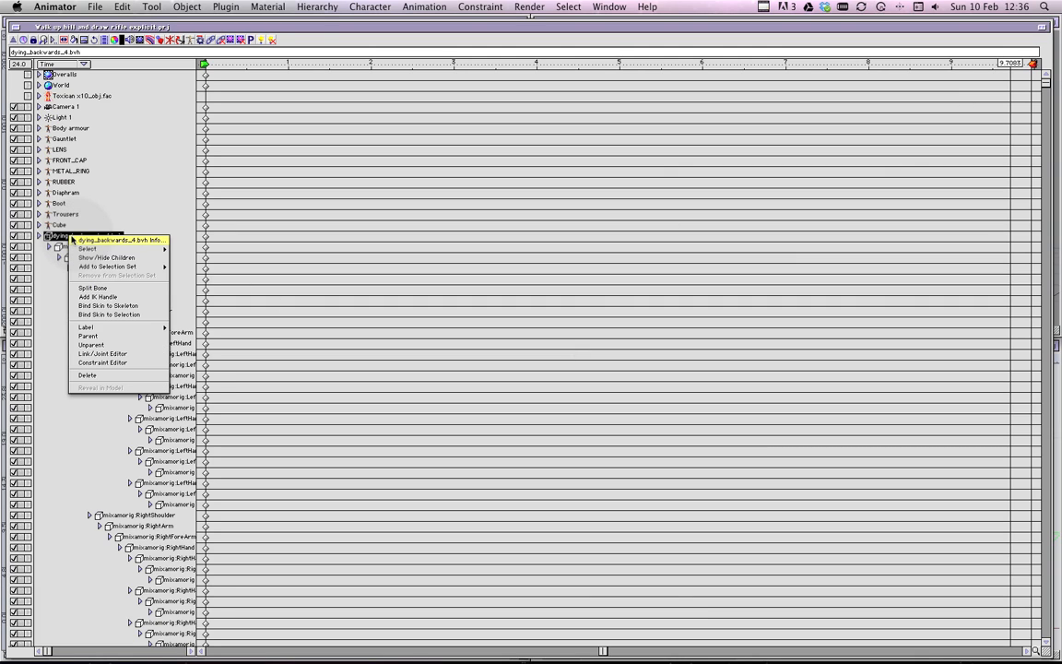
{"action": "mouse_move", "coordinate": [101, 249]}
{"action": "left_click", "coordinate": [204, 294]}
{"action": "left_click_drag", "start_coordinate": [665, 524], "coordinate": [223, 324]}
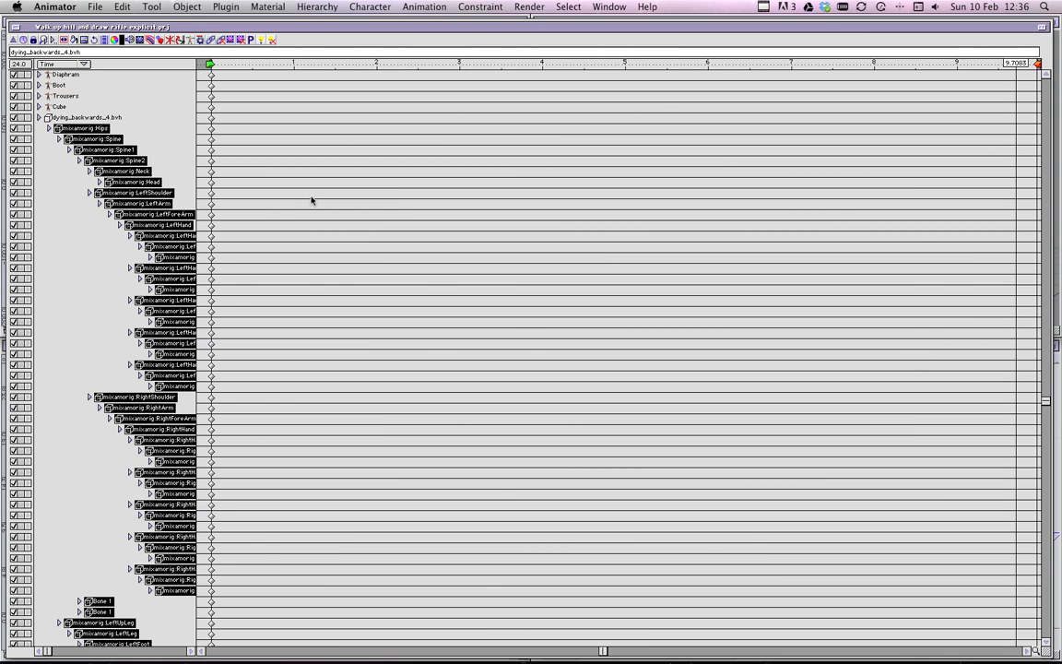
{"action": "key", "text": "super+w"}
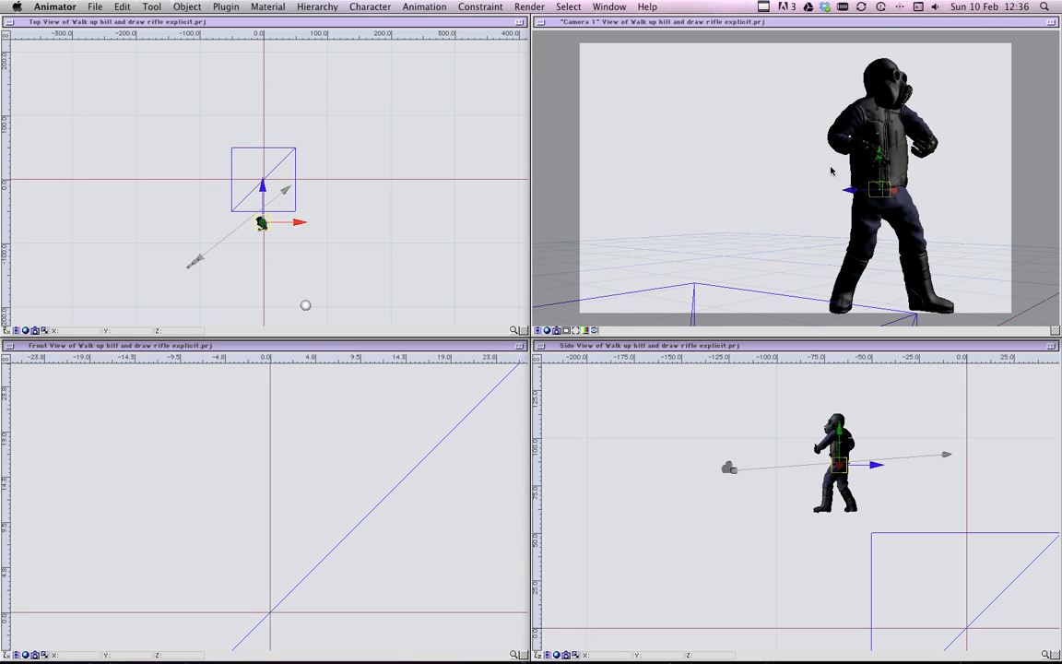
{"action": "key", "text": "super+0"}
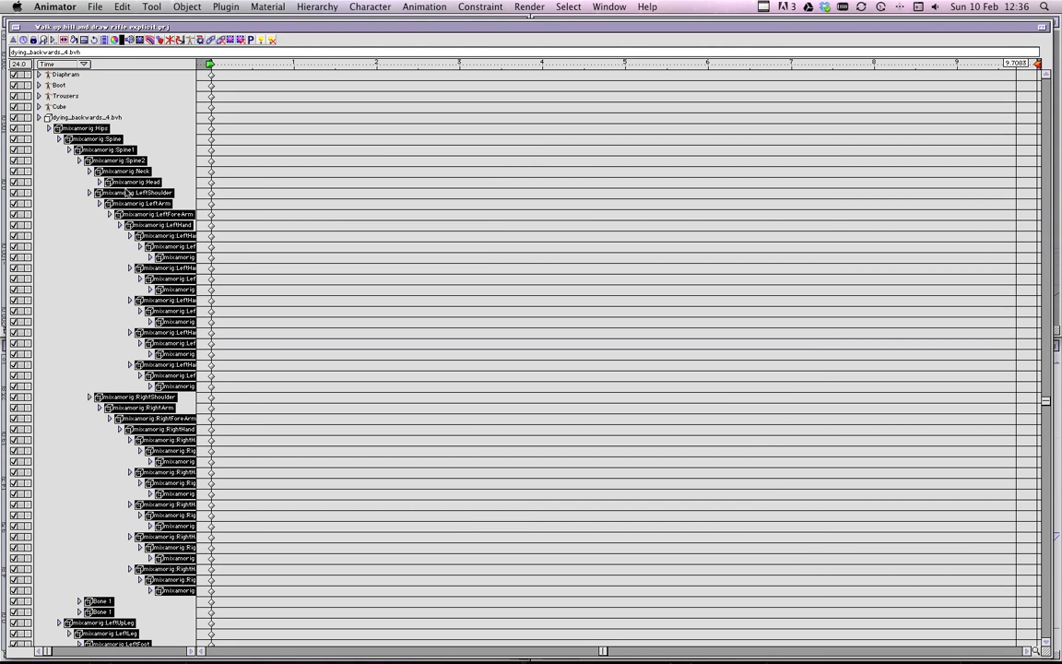
- Open the Offset Editor for the selected bones and place it clear of the camera view
{"action": "left_click", "coordinate": [423, 8]}
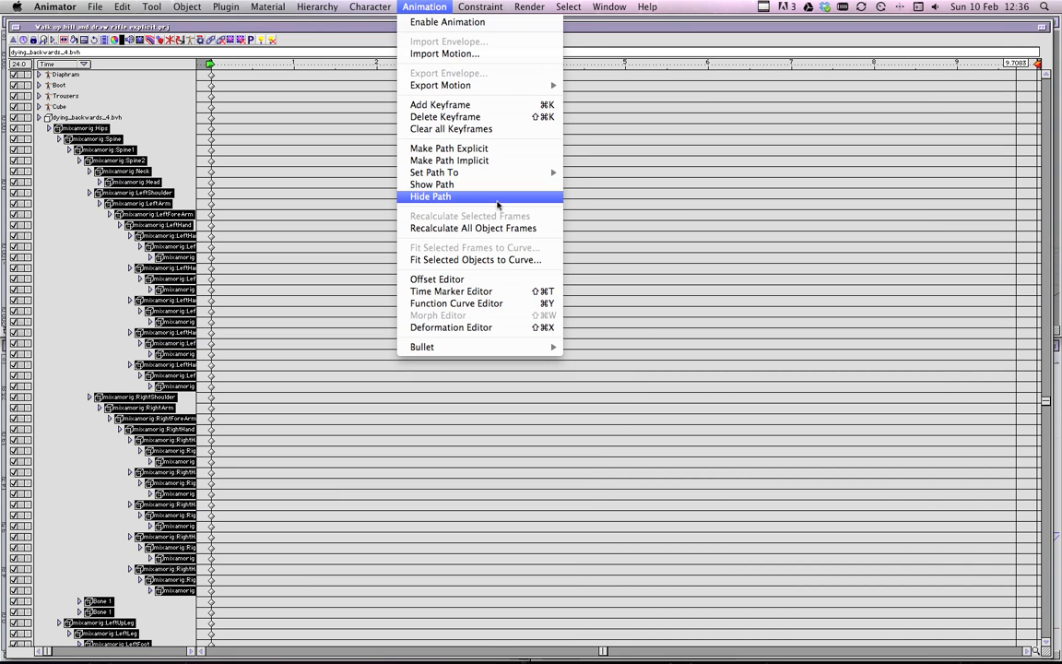
{"action": "left_click", "coordinate": [442, 278]}
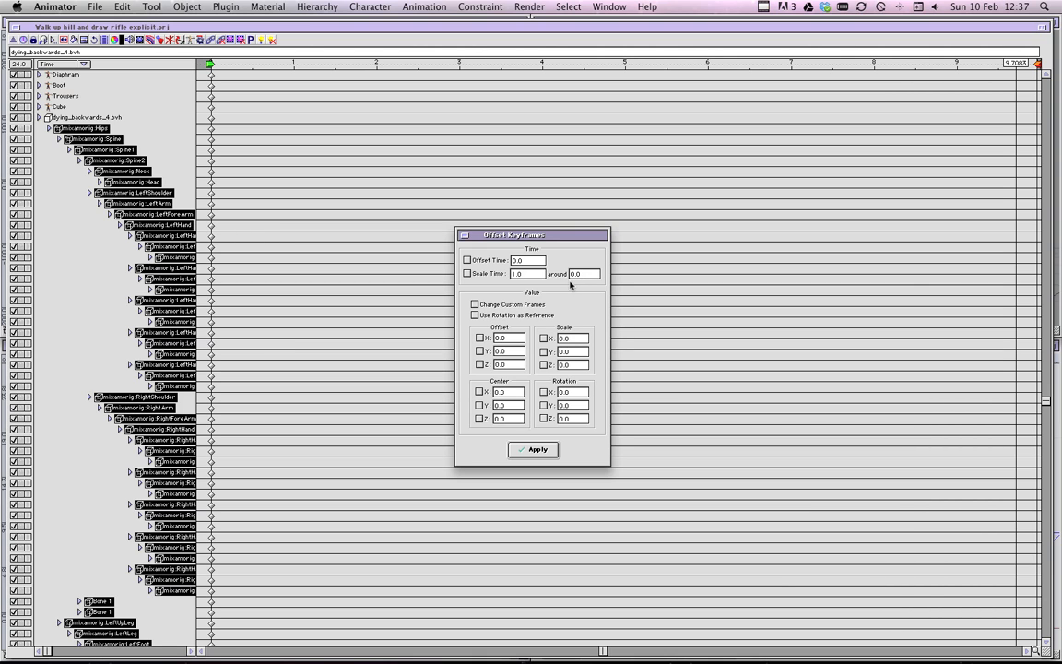
{"action": "key", "text": "super+0"}
{"action": "key", "text": "super+0"}
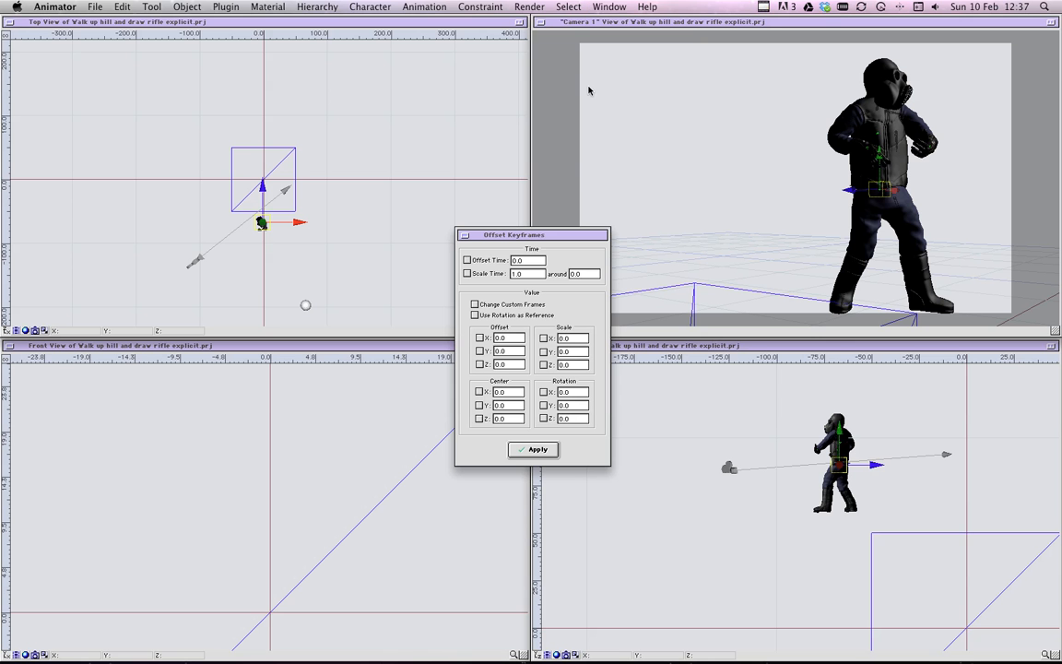
{"action": "left_click_drag", "start_coordinate": [549, 232], "coordinate": [175, 139]}
- Move the current time to 8 seconds and close the Offset Keyframes window without applying an offset
{"action": "key", "text": "super+t"}
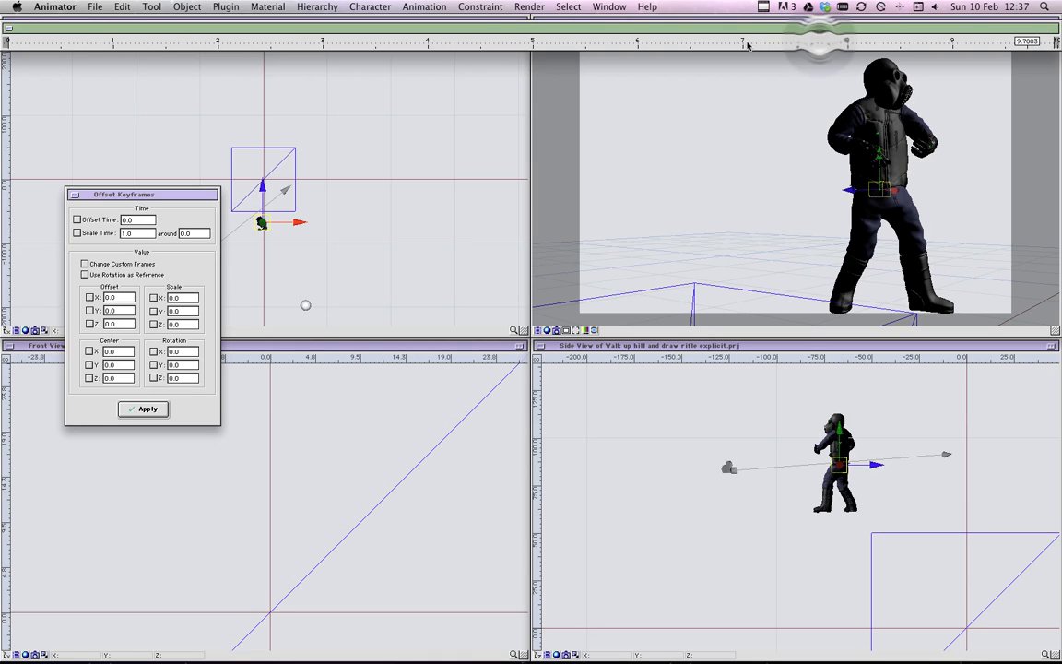
{"action": "left_click", "coordinate": [848, 43]}
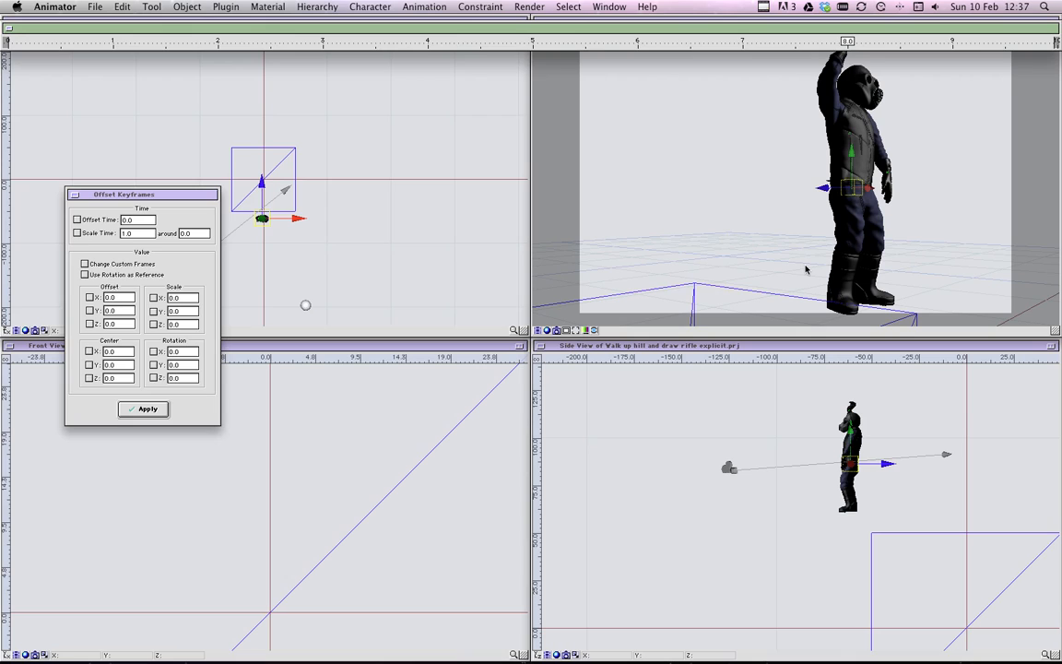
{"action": "left_click", "coordinate": [172, 236]}
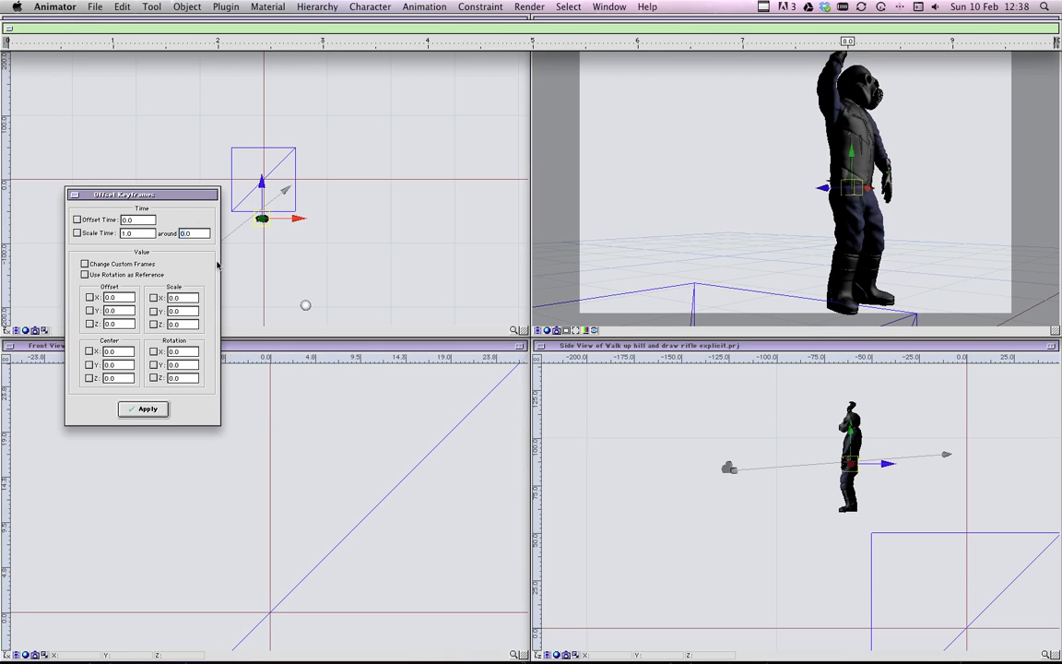
{"action": "left_click", "coordinate": [75, 195]}
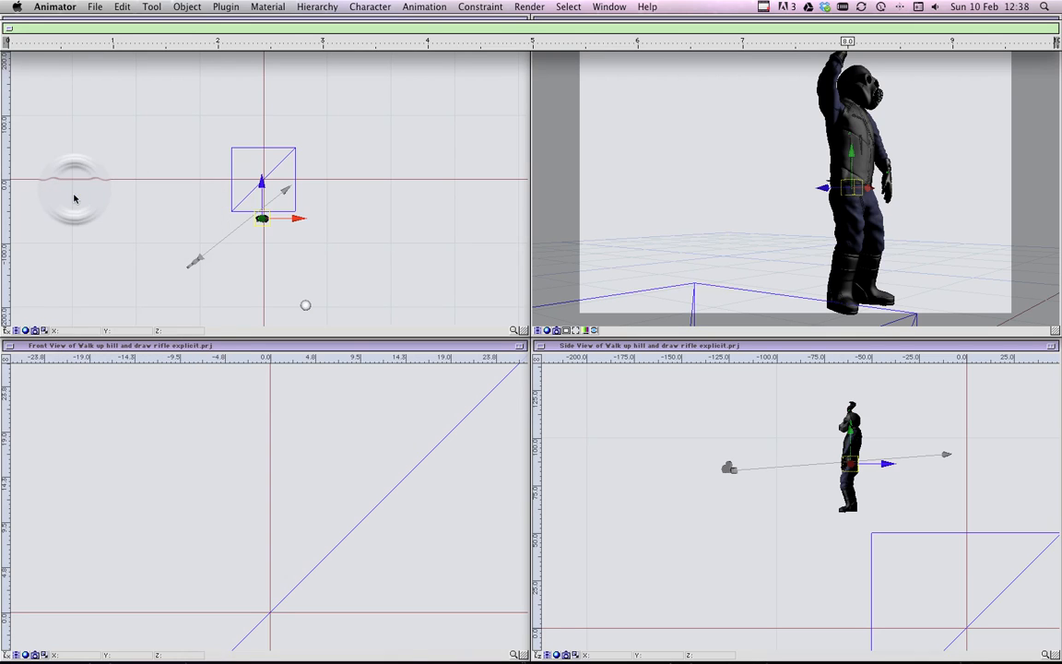
{"action": "left_click", "coordinate": [9, 30]}
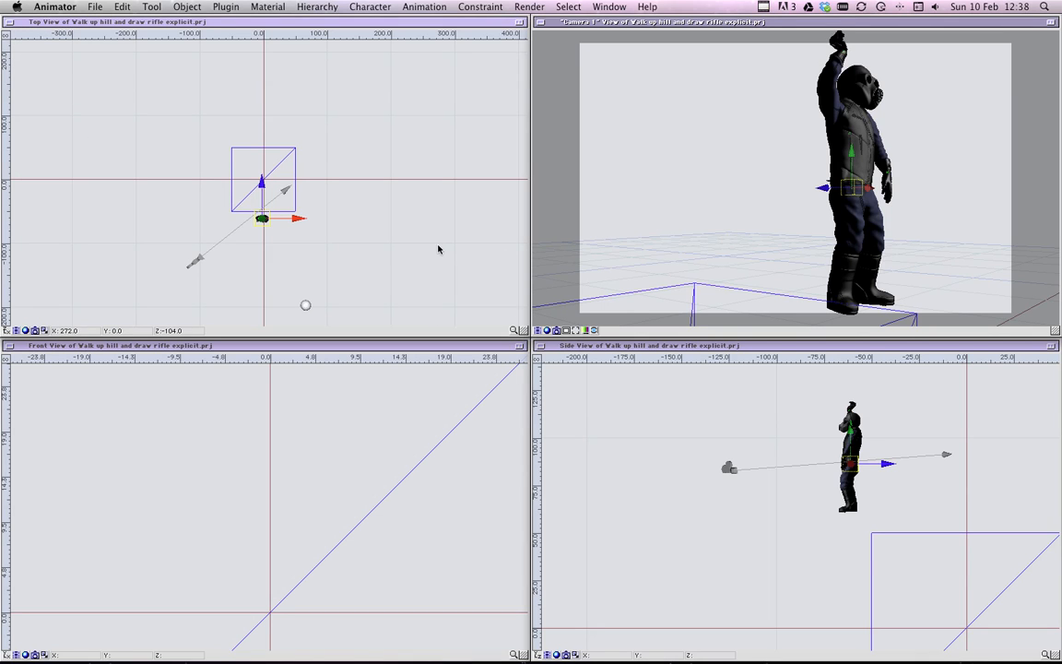
- Inspect the position key type of the mixamorig:Spine2 and mixamorig:Spine1 bones in their info windows
{"action": "key", "text": "super+k"}
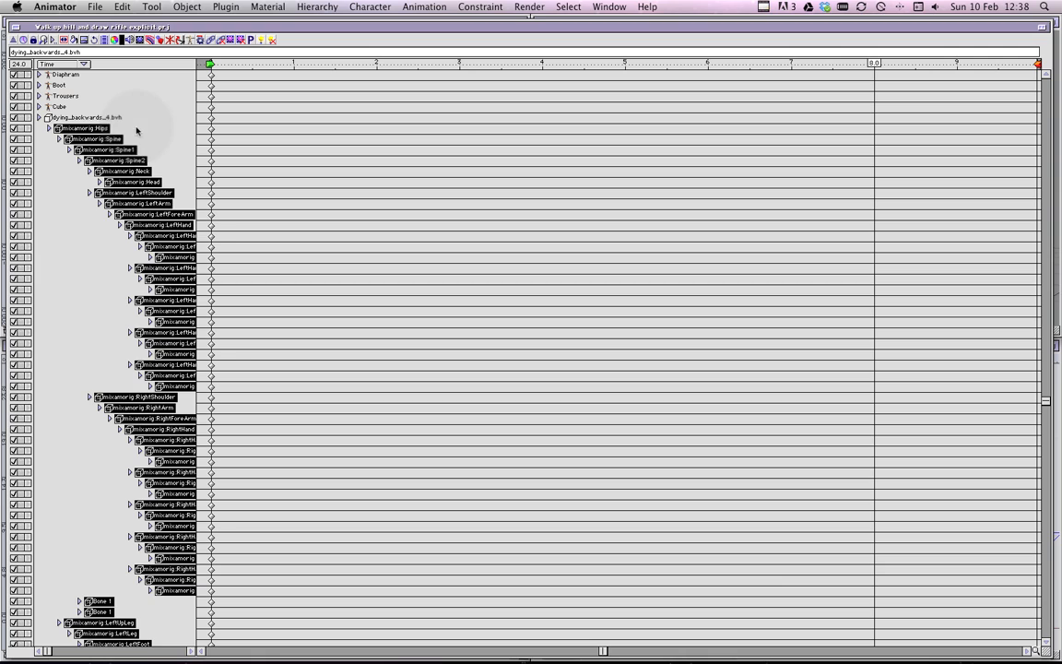
{"action": "left_click", "coordinate": [136, 123]}
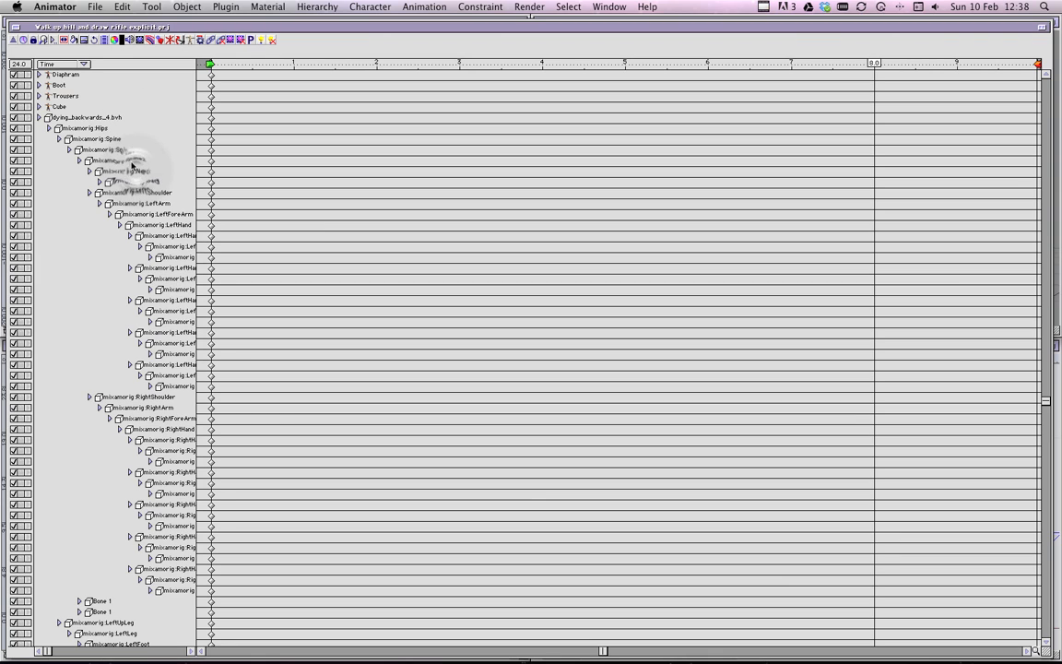
{"action": "left_click", "coordinate": [125, 160]}
{"action": "key", "text": "super+i"}
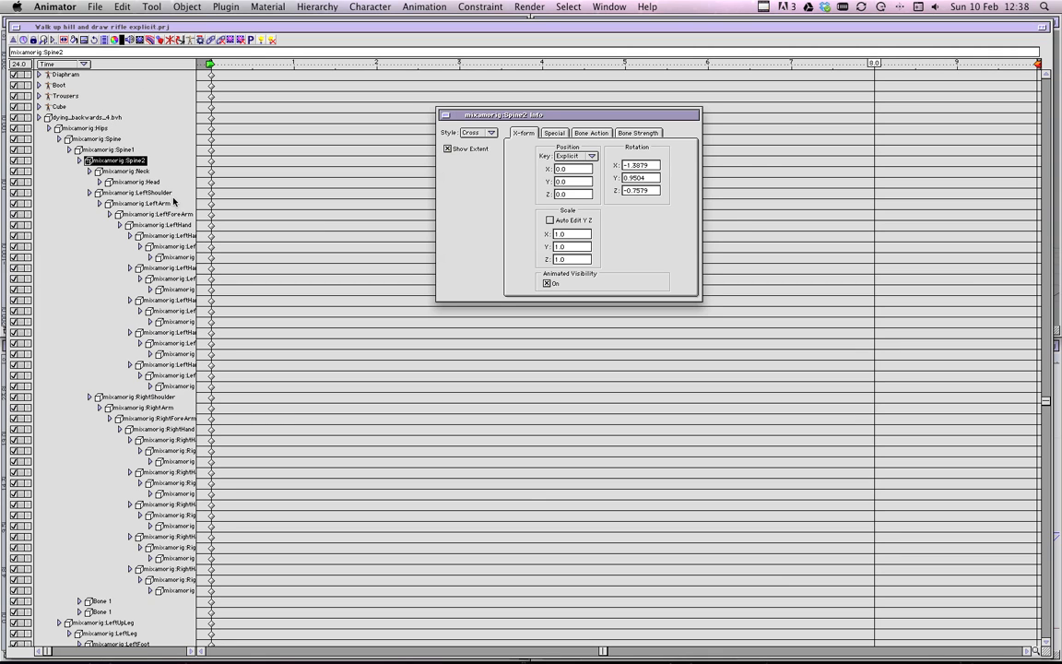
{"action": "left_click", "coordinate": [104, 150]}
{"action": "key", "text": "super+i"}
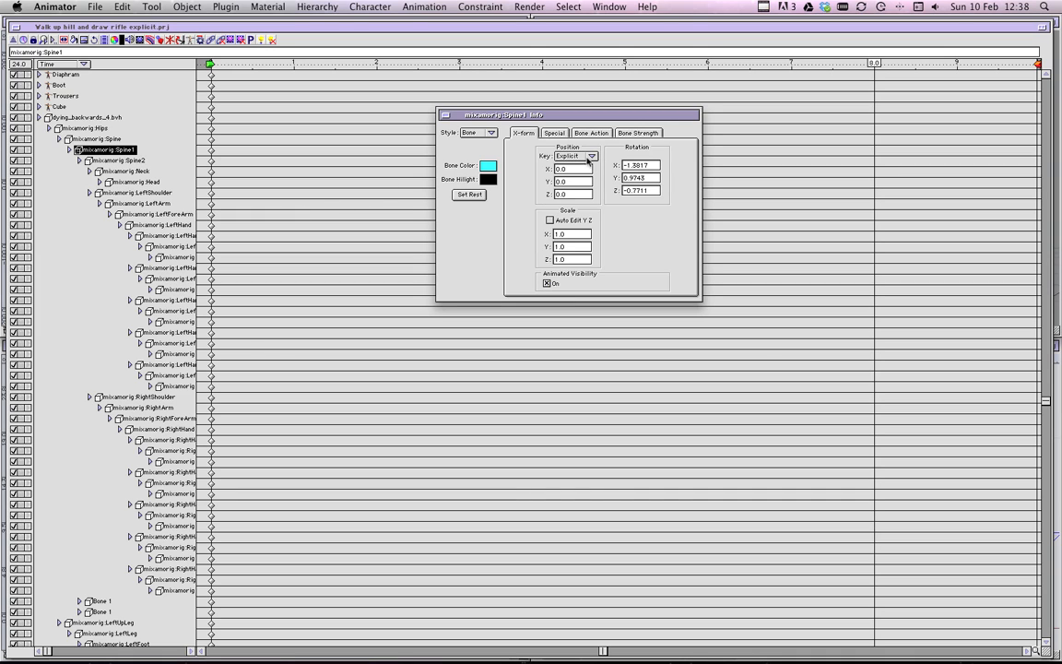
- Check the default position channel type in the keyframe preferences, cancel them, and close the Spine1 info window
{"action": "left_click", "coordinate": [57, 7]}
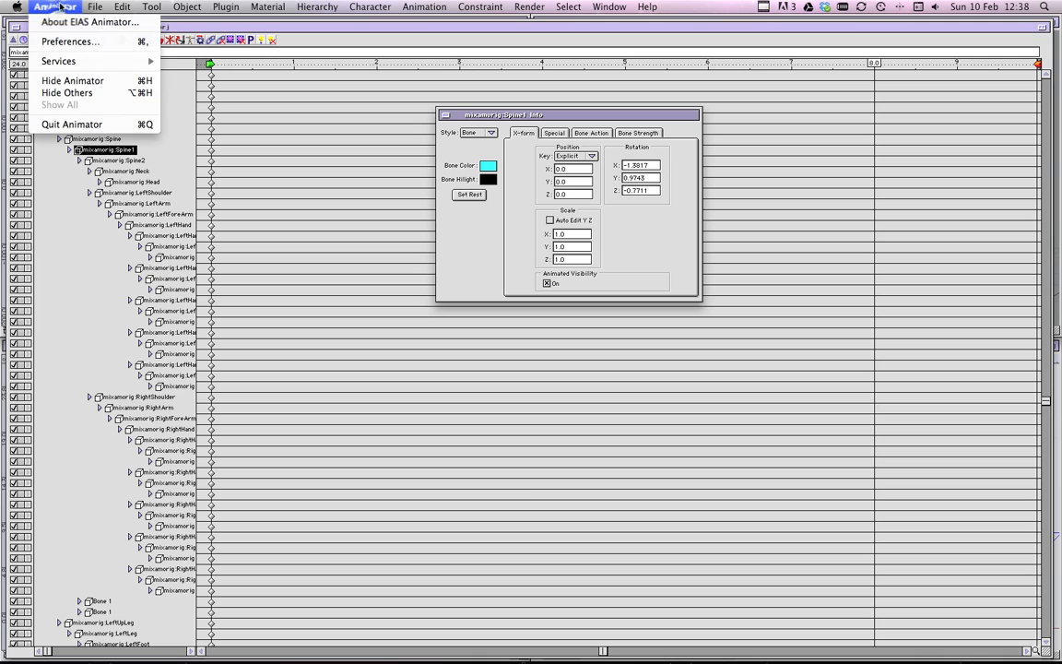
{"action": "left_click", "coordinate": [73, 41]}
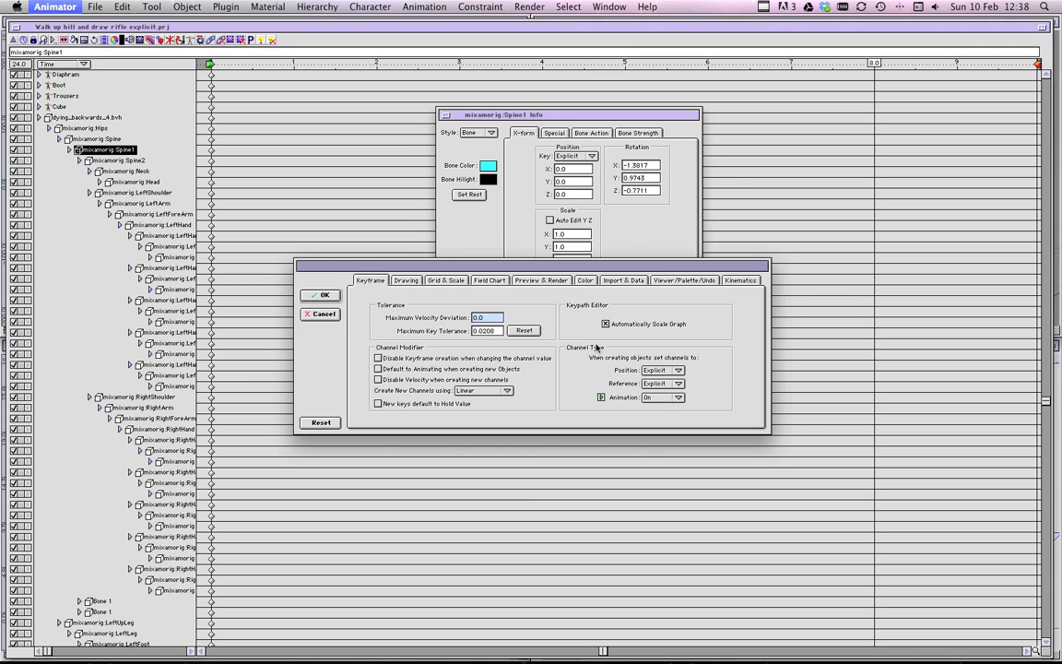
{"action": "left_click", "coordinate": [674, 369]}
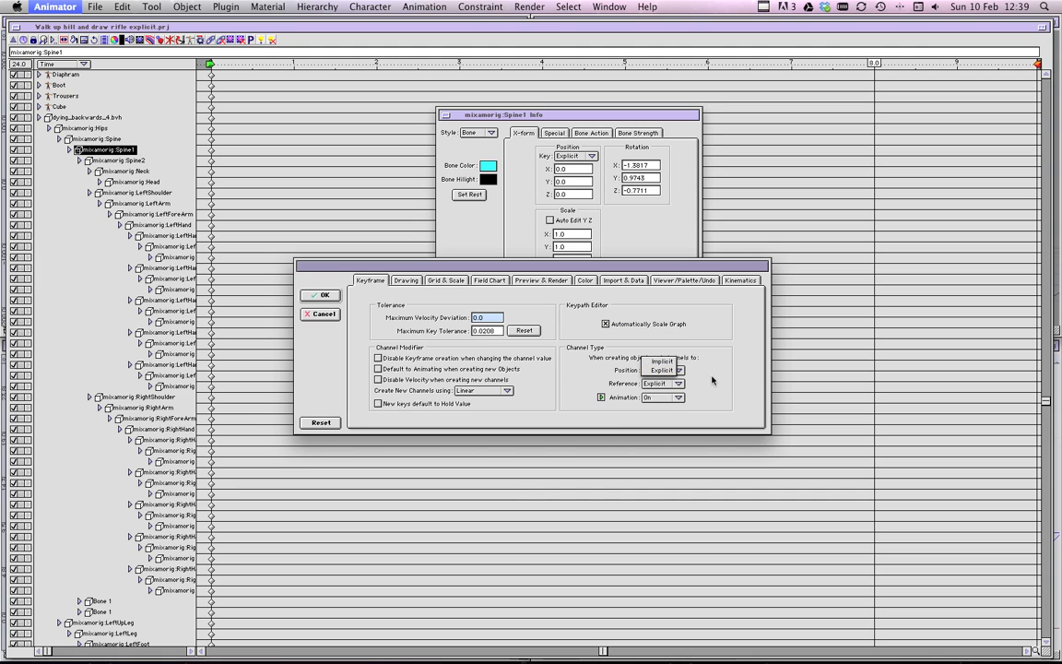
{"action": "left_click", "coordinate": [712, 377]}
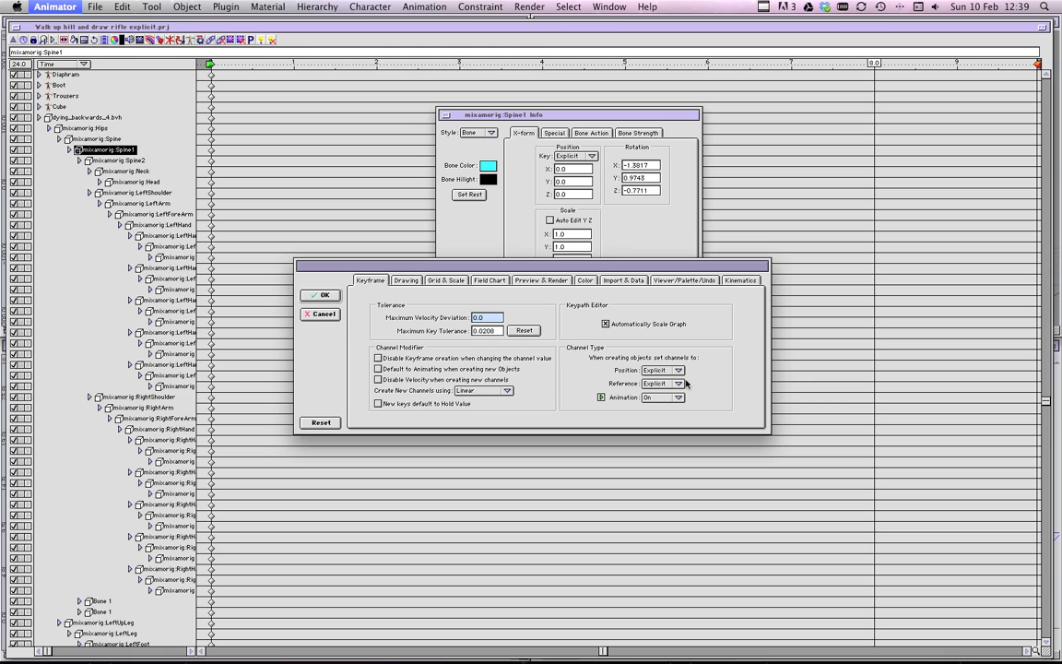
{"action": "left_click", "coordinate": [320, 314]}
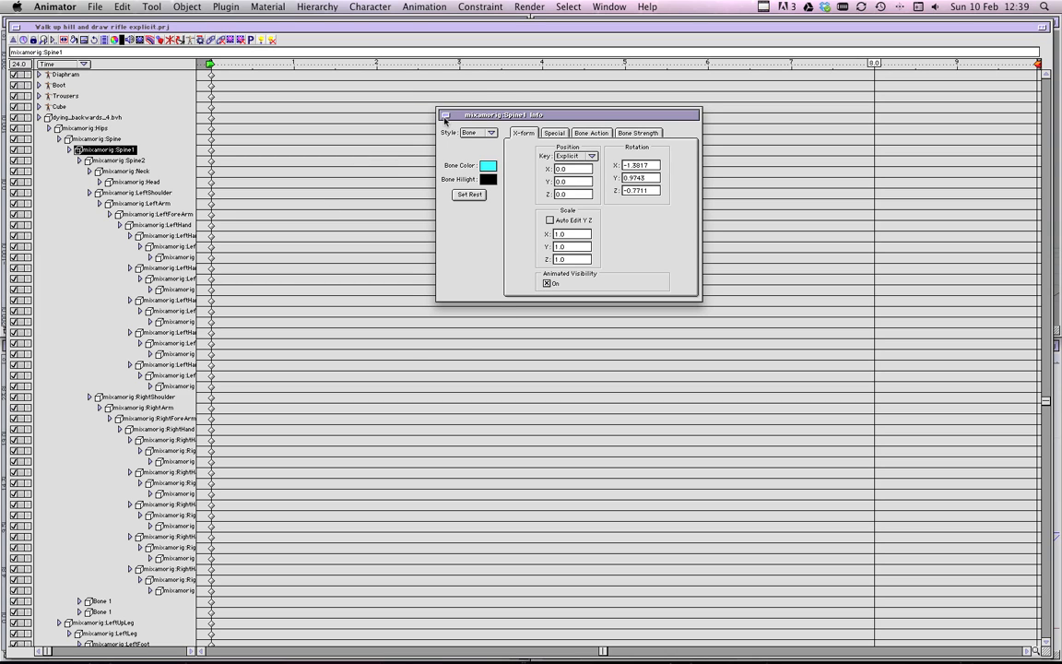
{"action": "left_click", "coordinate": [446, 117]}
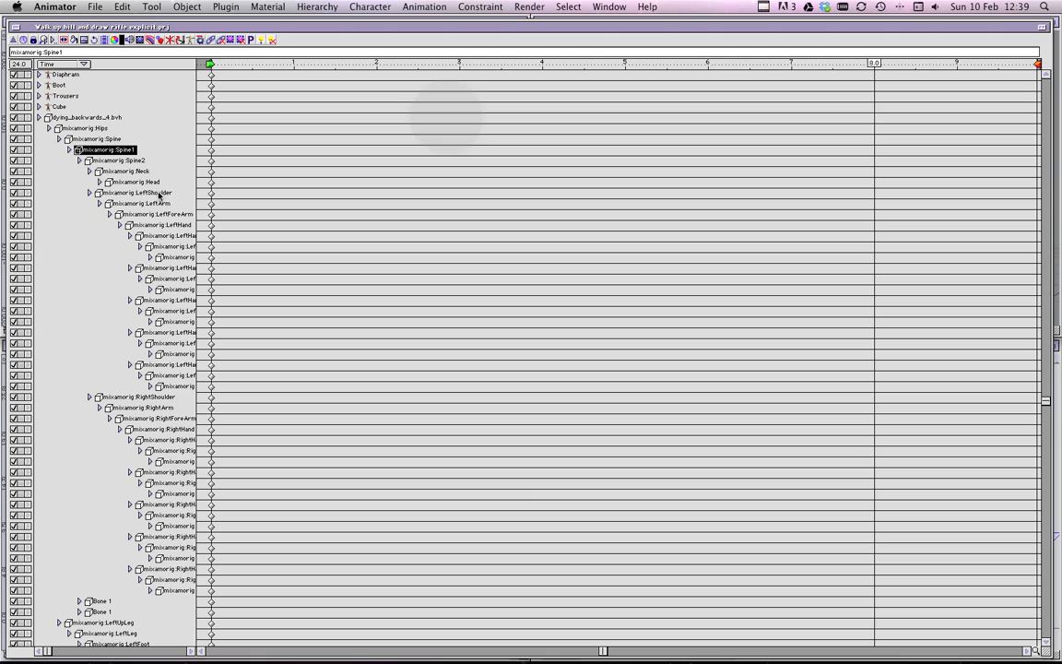
- Fit all child bones of dying_backwards_4.bvh to curves from start frame 0 to stop frame 240
{"action": "left_click", "coordinate": [66, 117]}
{"action": "right_click", "coordinate": [70, 118]}
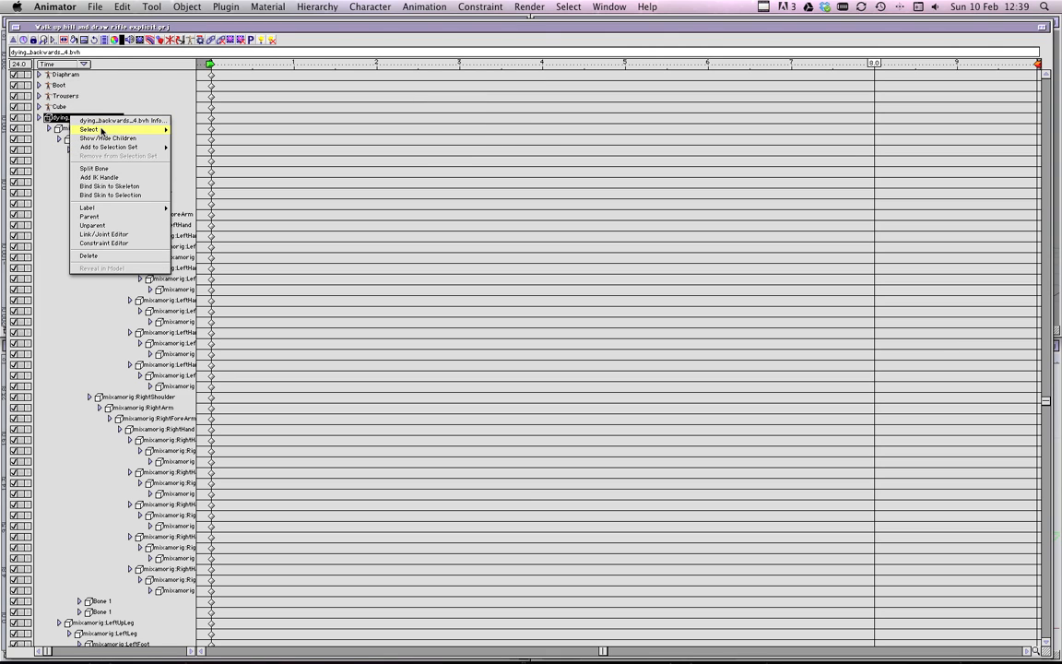
{"action": "mouse_move", "coordinate": [88, 129]}
{"action": "left_click", "coordinate": [212, 171]}
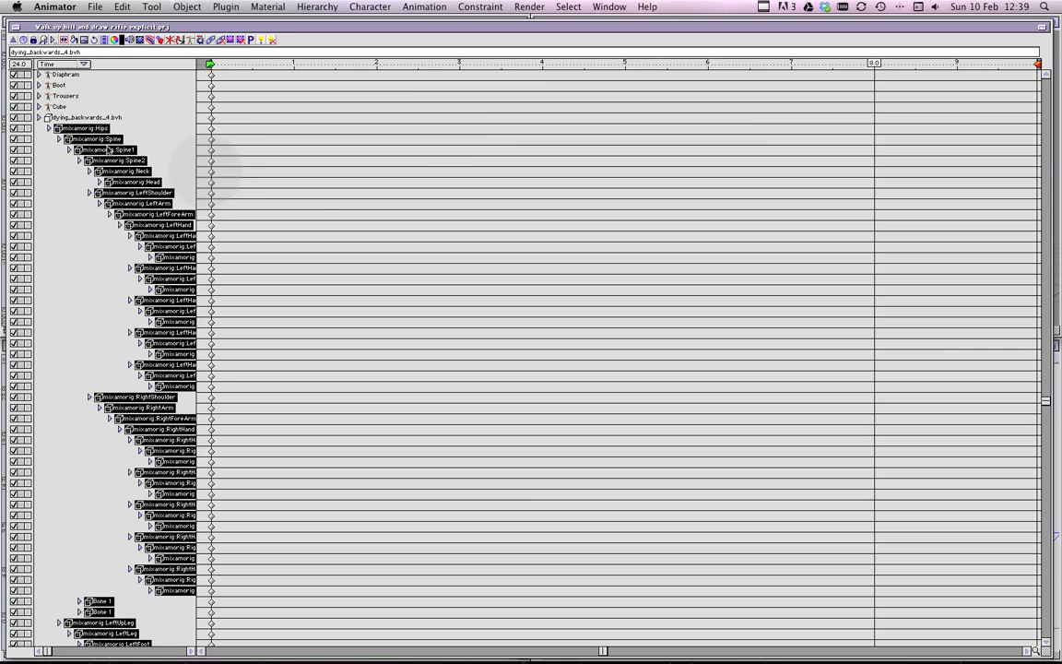
{"action": "left_click", "coordinate": [423, 8]}
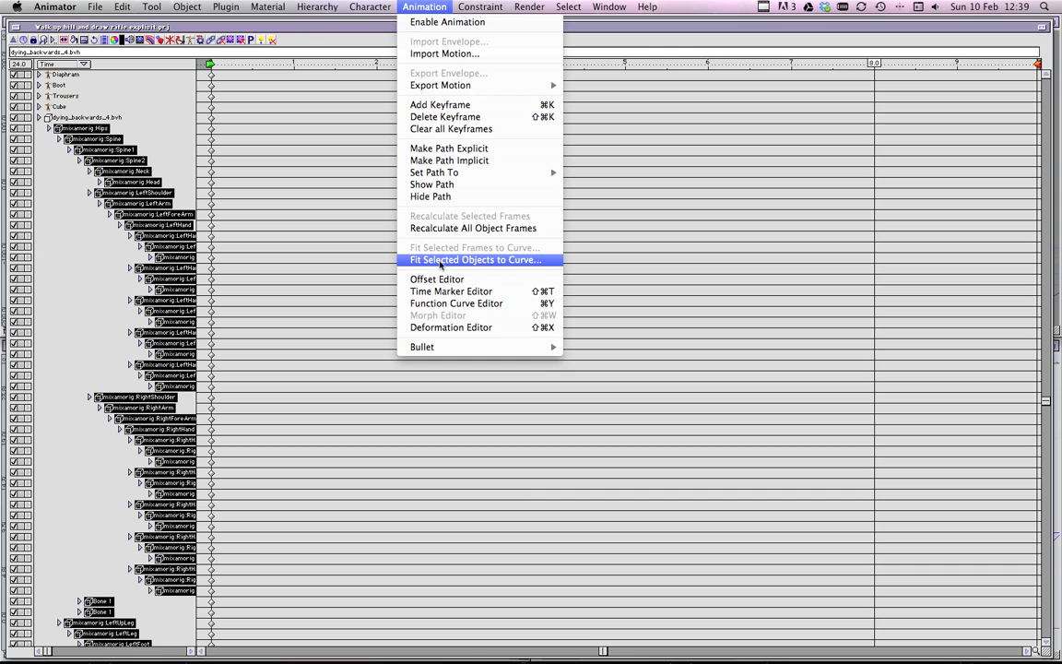
{"action": "left_click", "coordinate": [505, 262]}
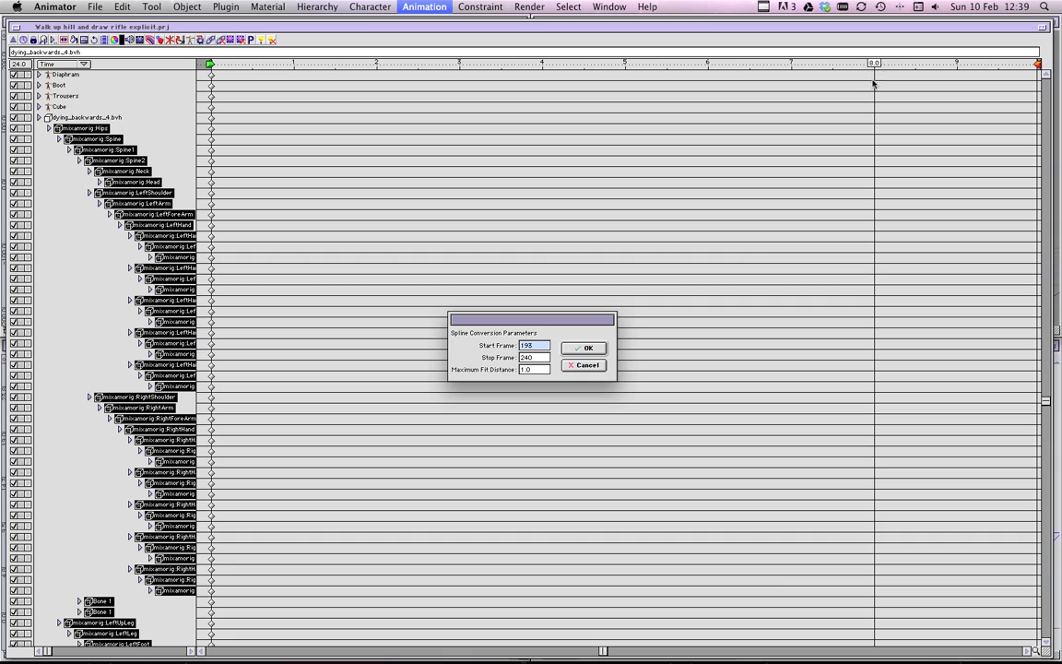
{"action": "type", "text": "0"}
{"action": "left_click_drag", "start_coordinate": [542, 370], "coordinate": [462, 374]}
{"action": "left_click", "coordinate": [588, 349]}
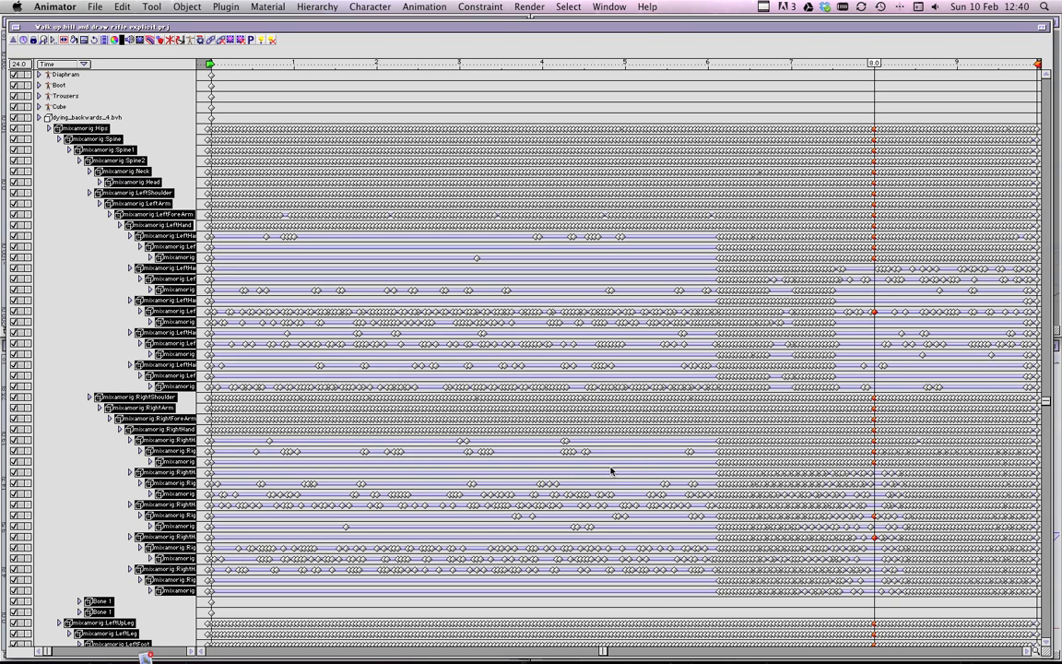
{"action": "key", "text": "super+Tab"}
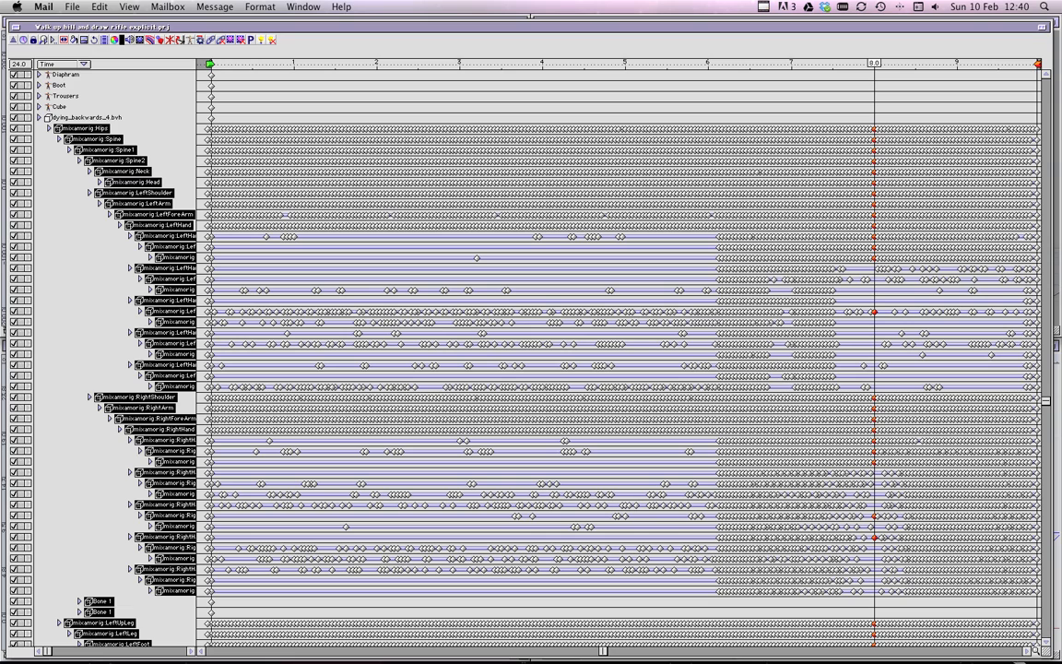
{"action": "left_click", "coordinate": [516, 25]}
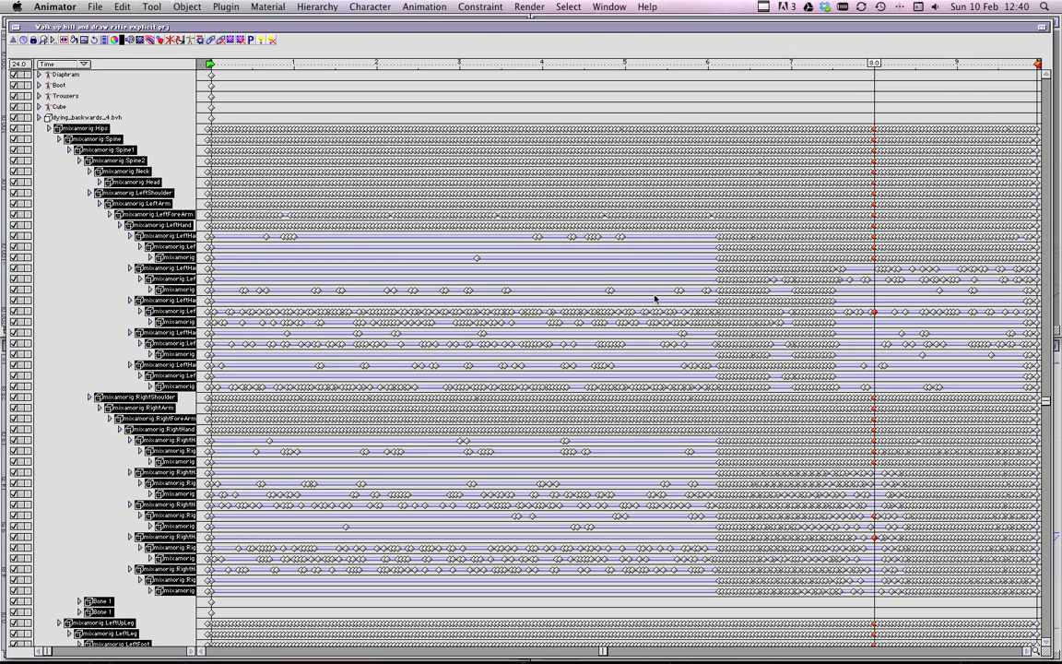
- Look at the fitted bones' motion paths in the viewports and return to the project timeline
{"action": "double_click", "coordinate": [889, 27]}
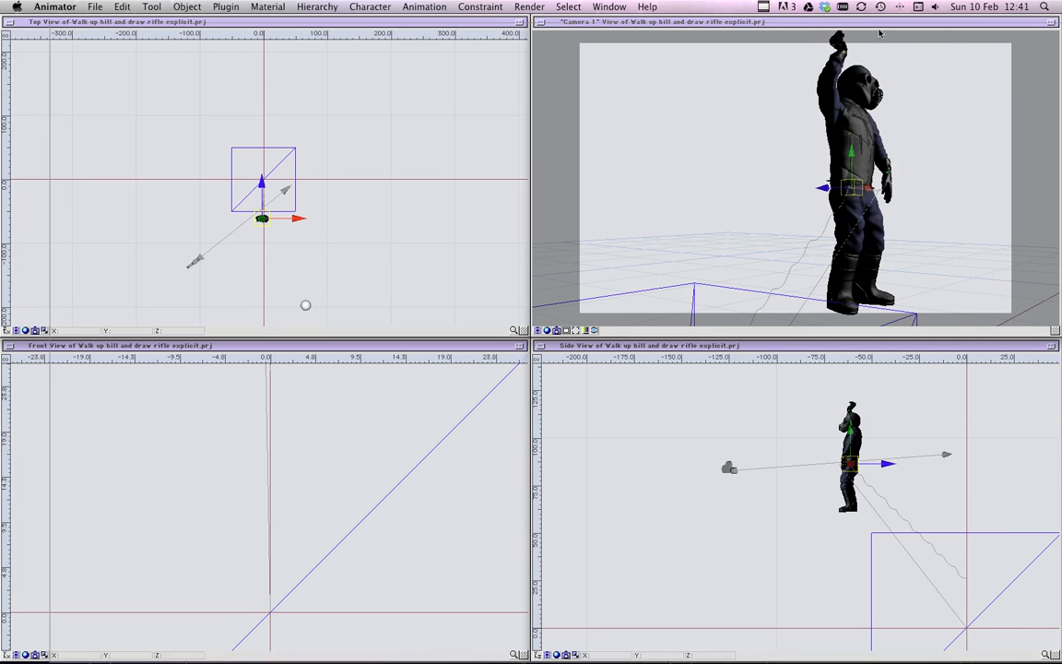
{"action": "key", "text": "space"}
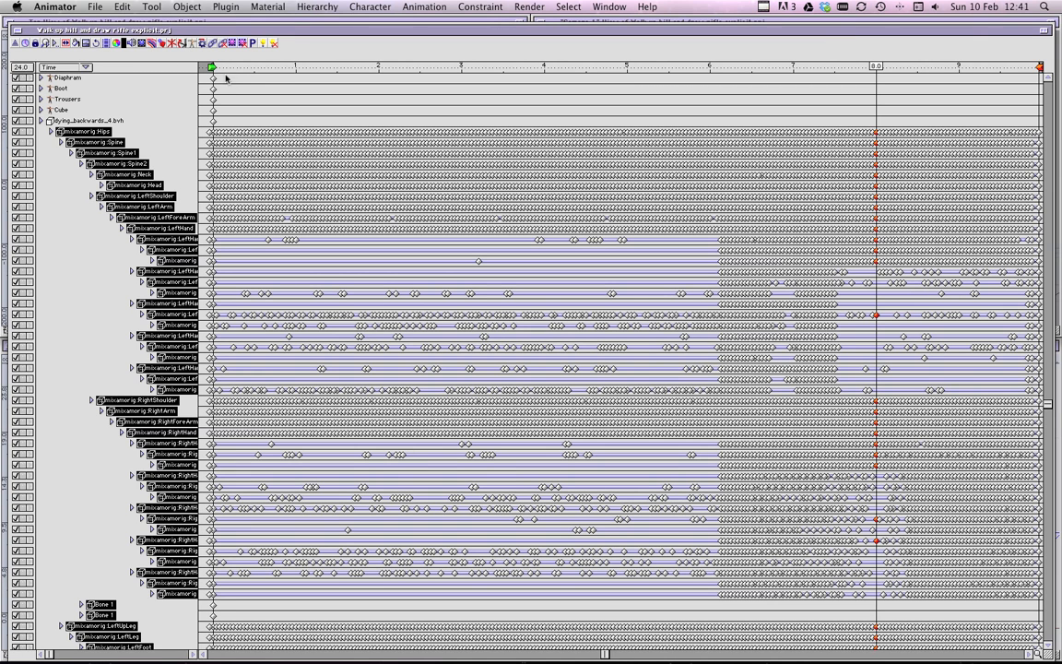
- Select the timeline range from its start through 9.9583 seconds and set the current time to 0.0
{"action": "left_click", "coordinate": [213, 68]}
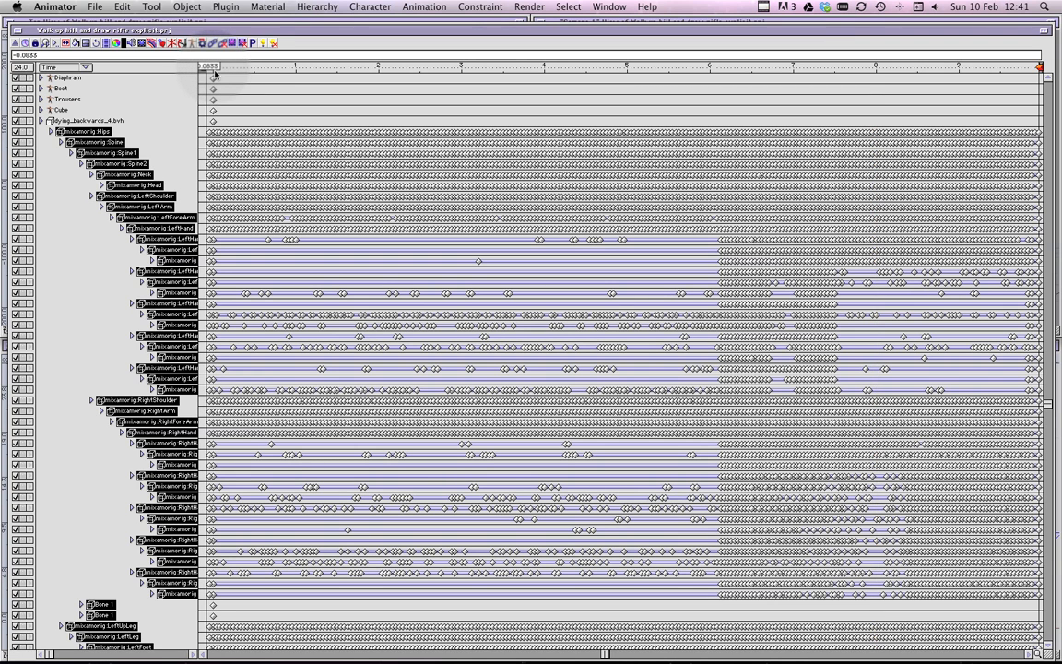
{"action": "left_click_drag", "start_coordinate": [213, 67], "coordinate": [1043, 77]}
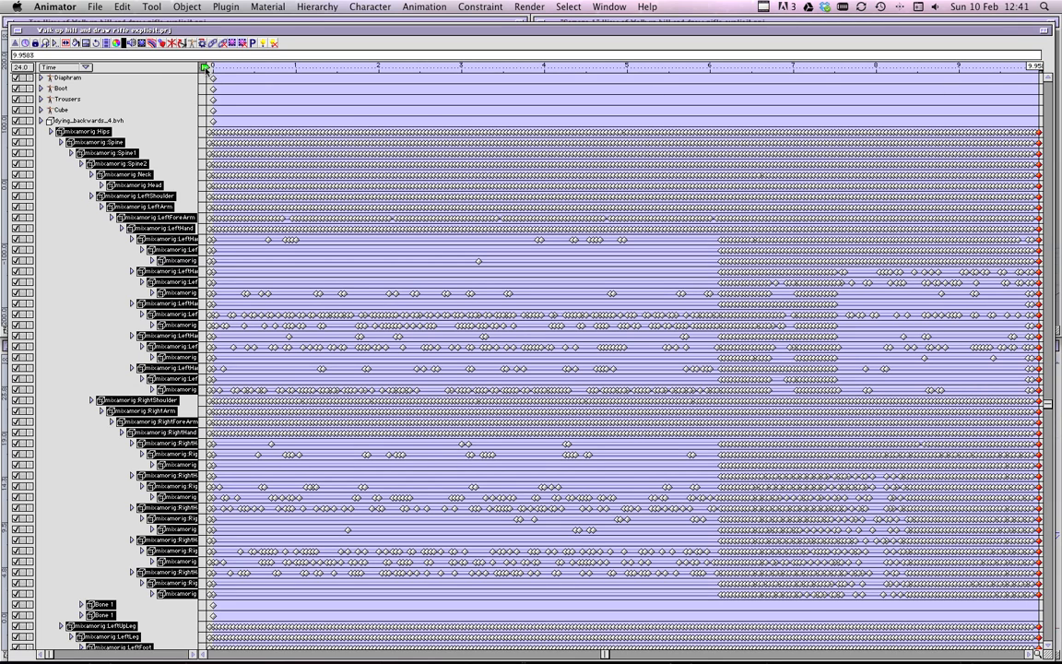
{"action": "left_click", "coordinate": [209, 70]}
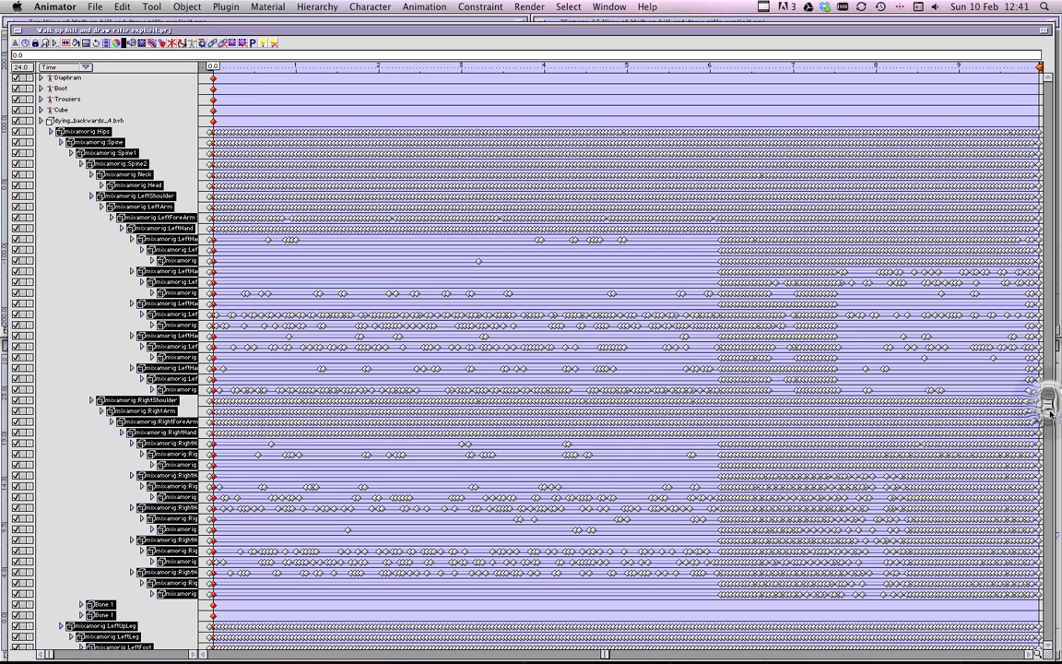
- Select all keyframes of the dying_backwards_4.bvh bone hierarchy, from mixamorig:Hips down through mixamorig:RightToeBase and the last two bones
{"action": "scroll", "coordinate": [742, 405], "scroll_direction": "down", "scroll_amount": 3}
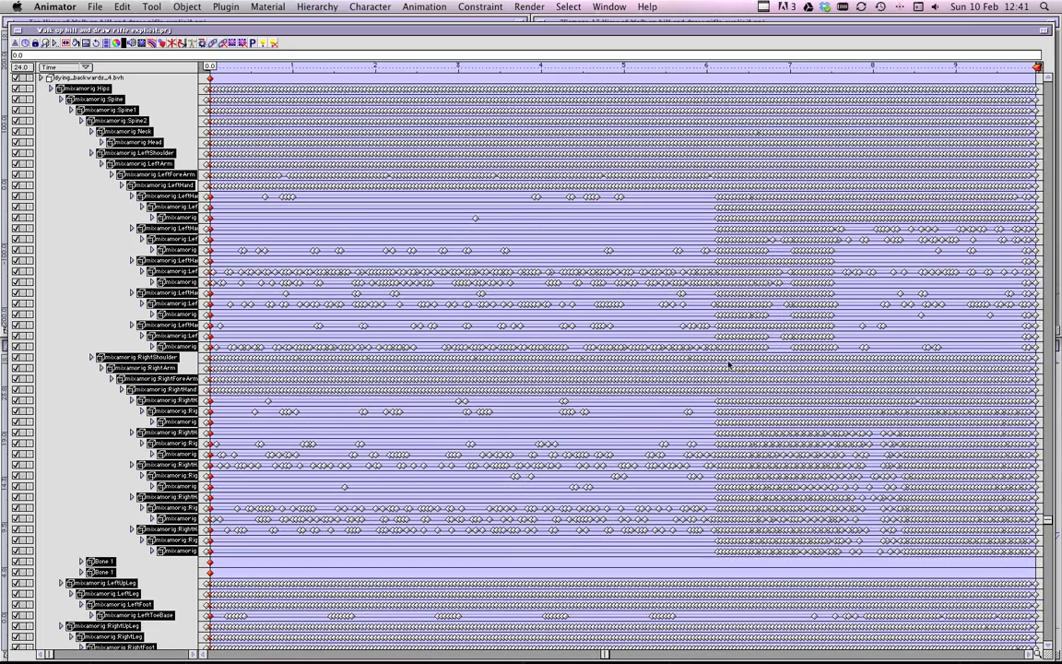
{"action": "left_click_drag", "start_coordinate": [202, 90], "coordinate": [1056, 652]}
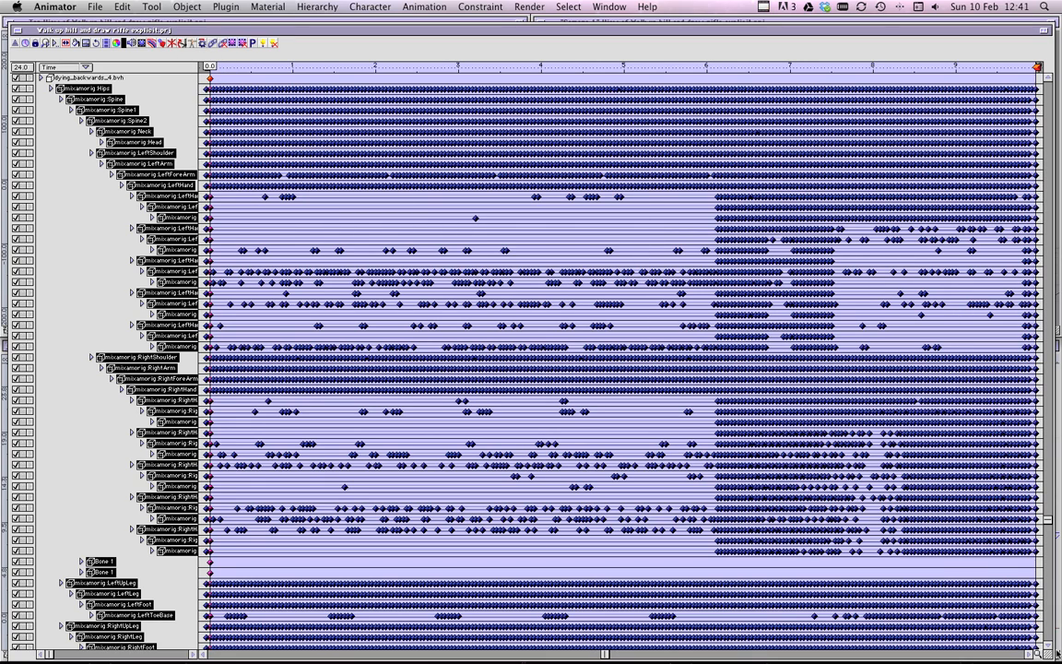
{"action": "scroll", "coordinate": [1048, 643], "scroll_direction": "down", "scroll_amount": 4}
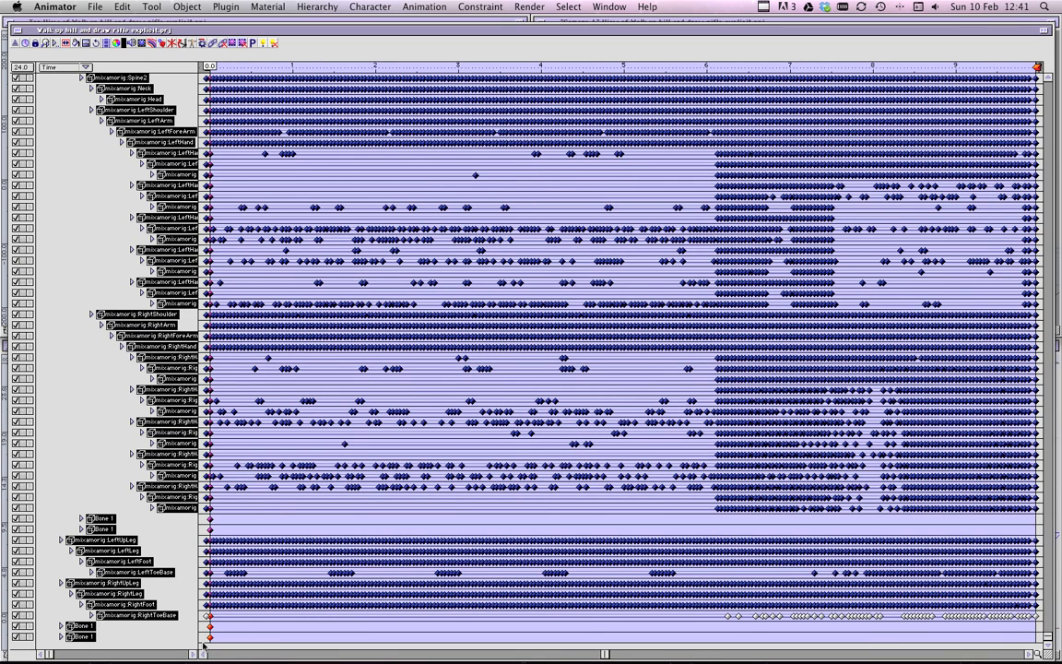
{"action": "left_click_drag", "start_coordinate": [203, 644], "coordinate": [1033, 632]}
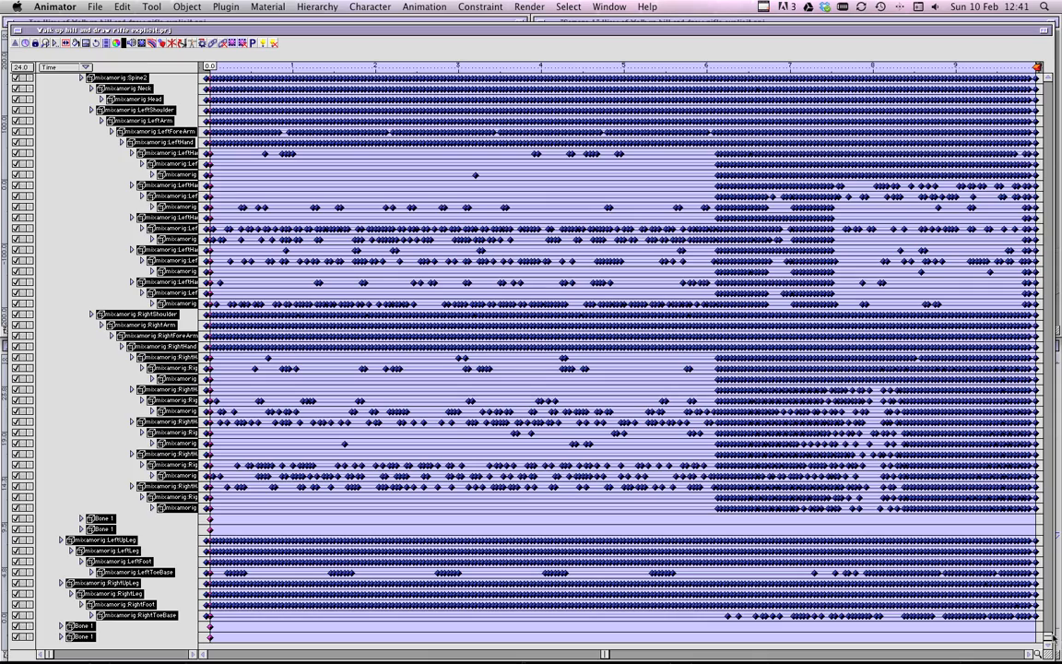
{"action": "scroll", "coordinate": [1050, 461], "scroll_direction": "up", "scroll_amount": 4}
{"action": "scroll", "coordinate": [1056, 408], "scroll_direction": "up", "scroll_amount": 4}
{"action": "scroll", "coordinate": [1004, 452], "scroll_direction": "down", "scroll_amount": 3}
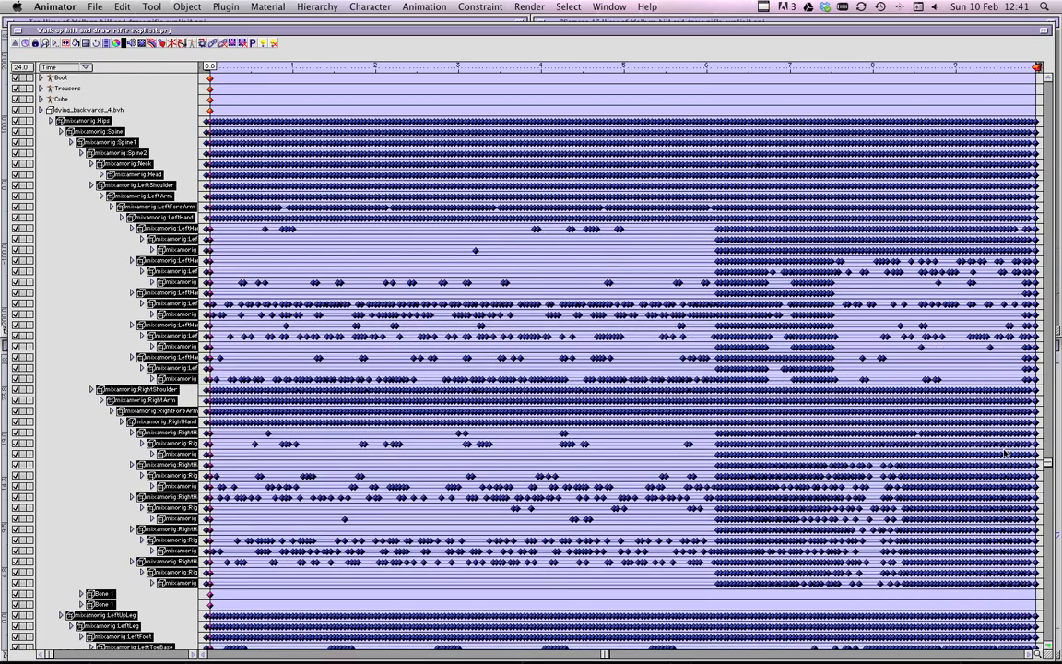
- Compress the selected keyframes of all bones in time so that the last ones fall at about 5 seconds
{"action": "scroll", "coordinate": [1005, 451], "scroll_direction": "down", "scroll_amount": 3}
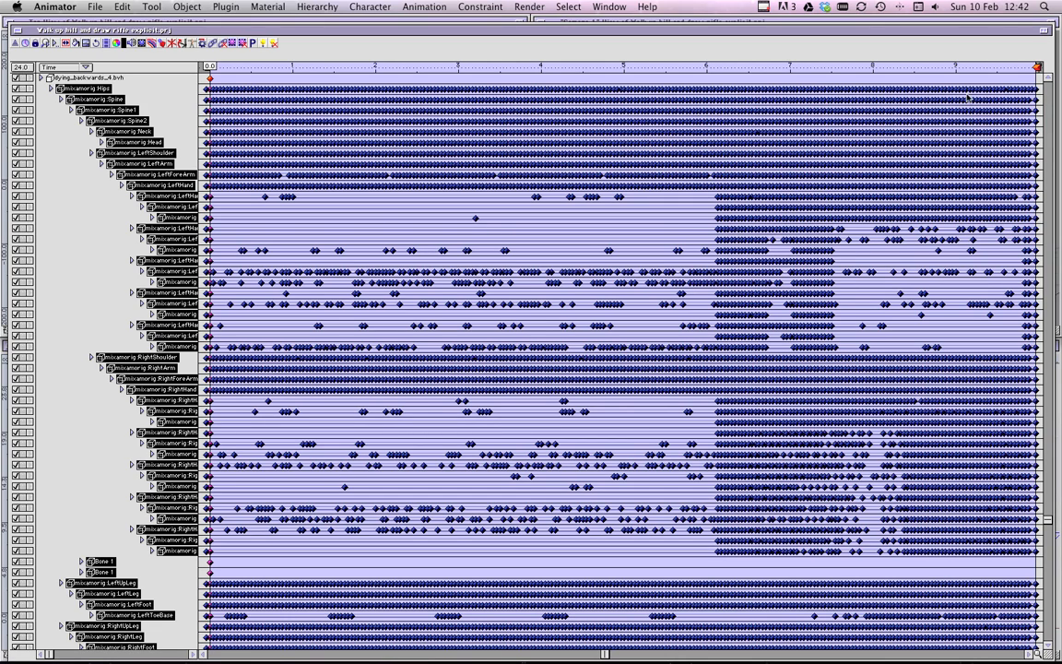
{"action": "scroll", "coordinate": [1046, 590], "scroll_direction": "down", "scroll_amount": 4}
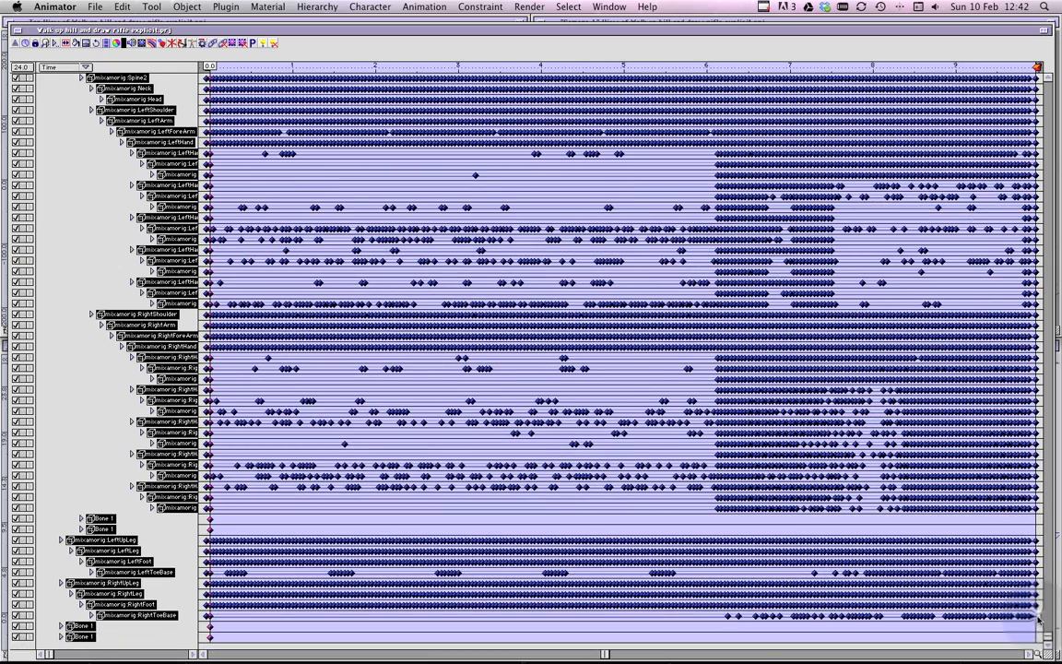
{"action": "left_click_drag", "start_coordinate": [1037, 620], "coordinate": [625, 599]}
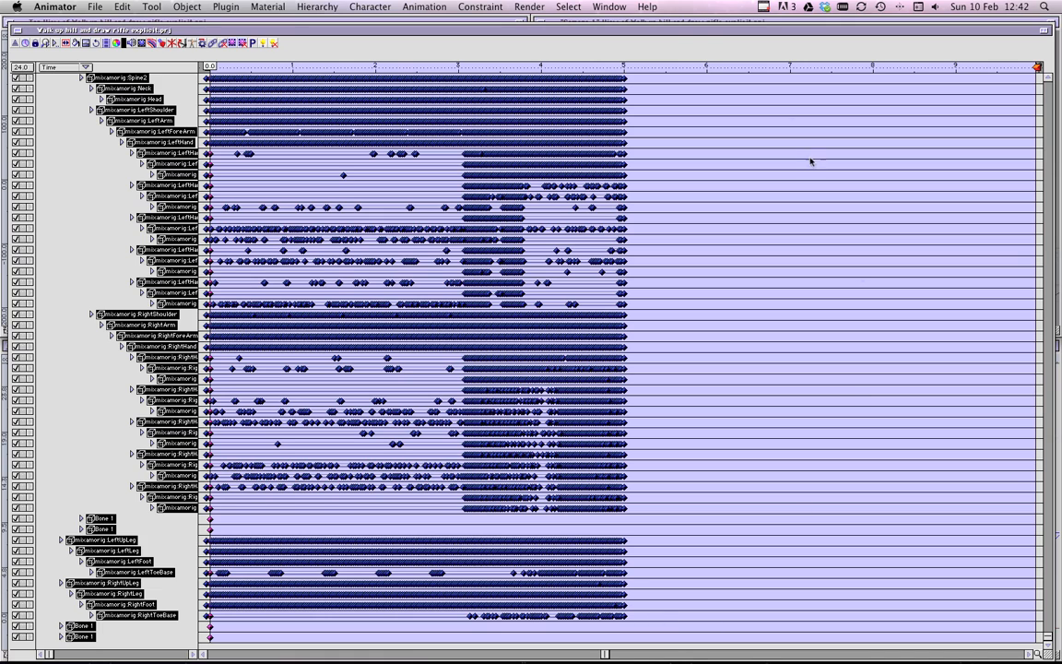
- Leave the project timeline, preview the retimed character animation in the Camera 1 view, and end the preview
{"action": "key", "text": "super+w"}
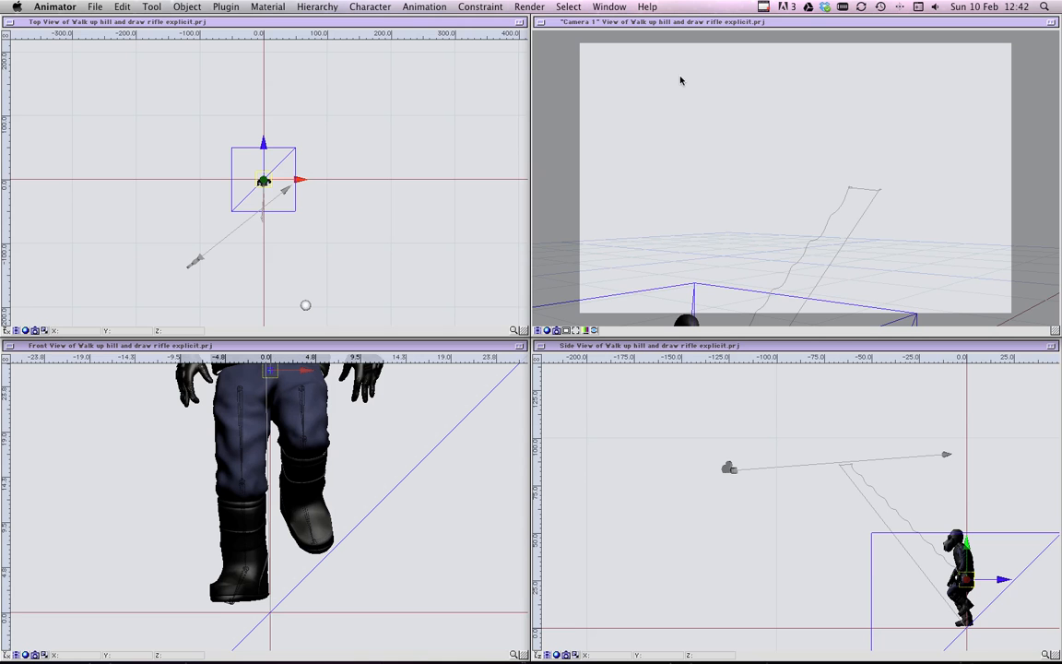
{"action": "left_click", "coordinate": [537, 332]}
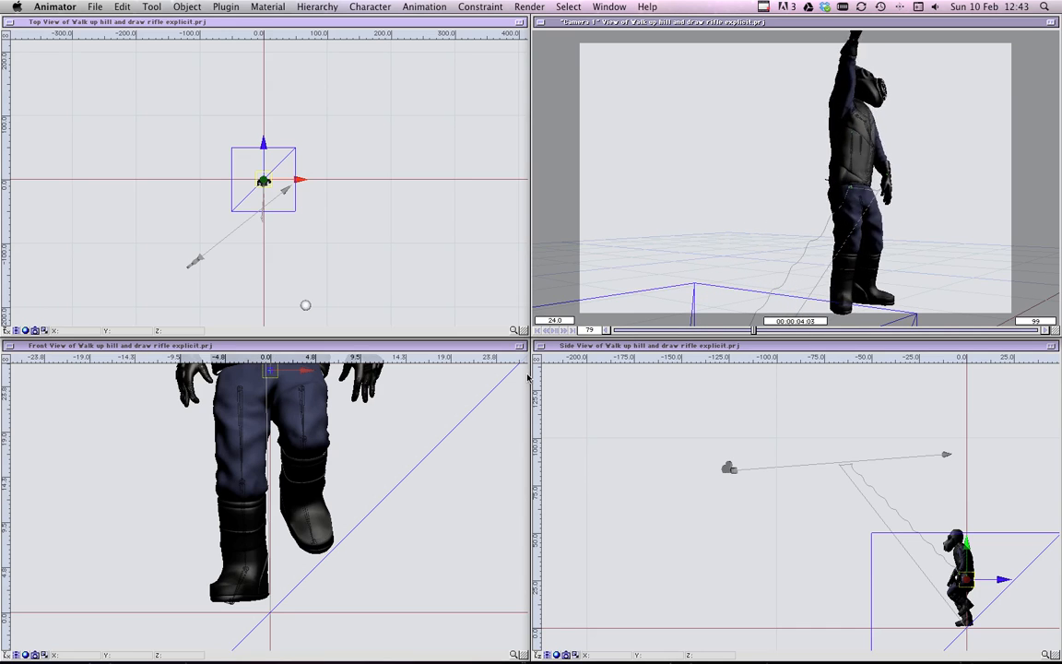
{"action": "key", "text": "Escape"}
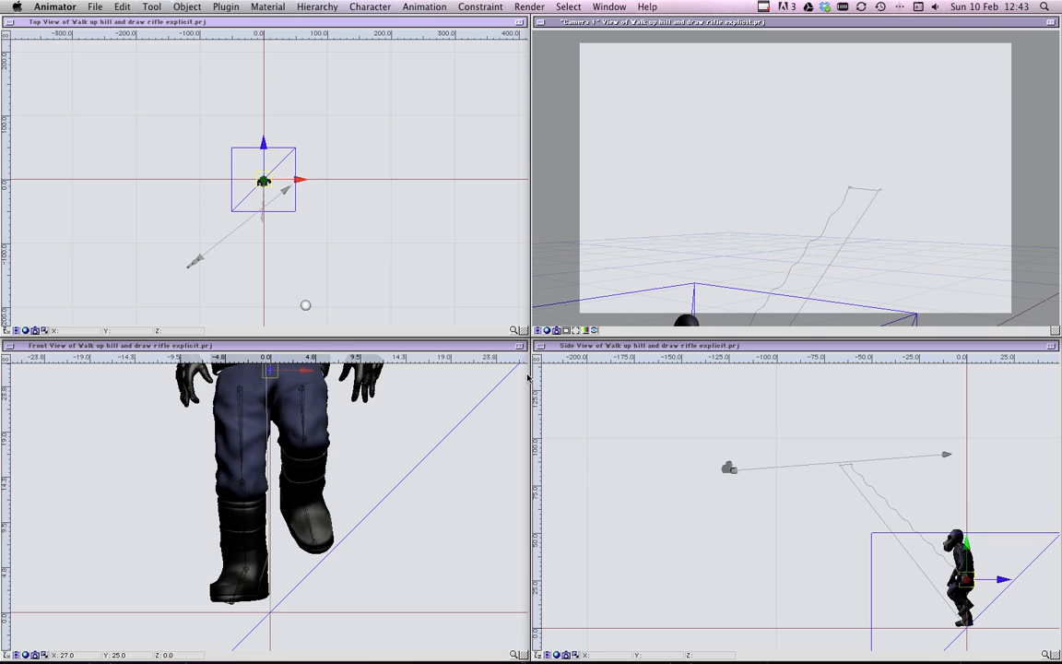
- Return to the project timeline and try several points in time, ending with the current time at 0.3333
{"action": "key", "text": "space"}
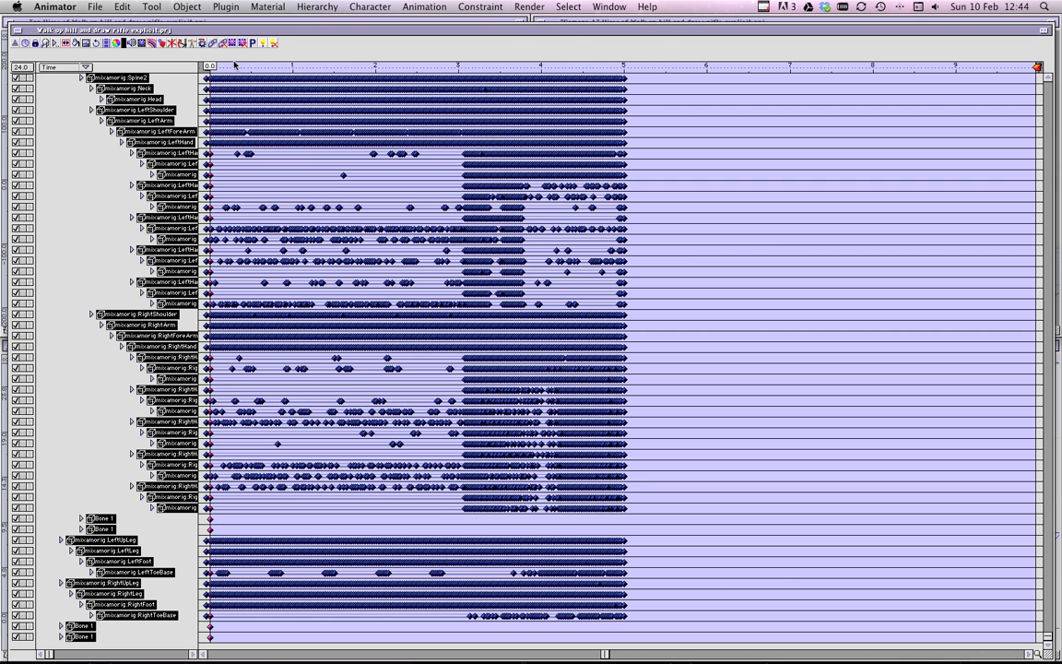
{"action": "left_click", "coordinate": [548, 68]}
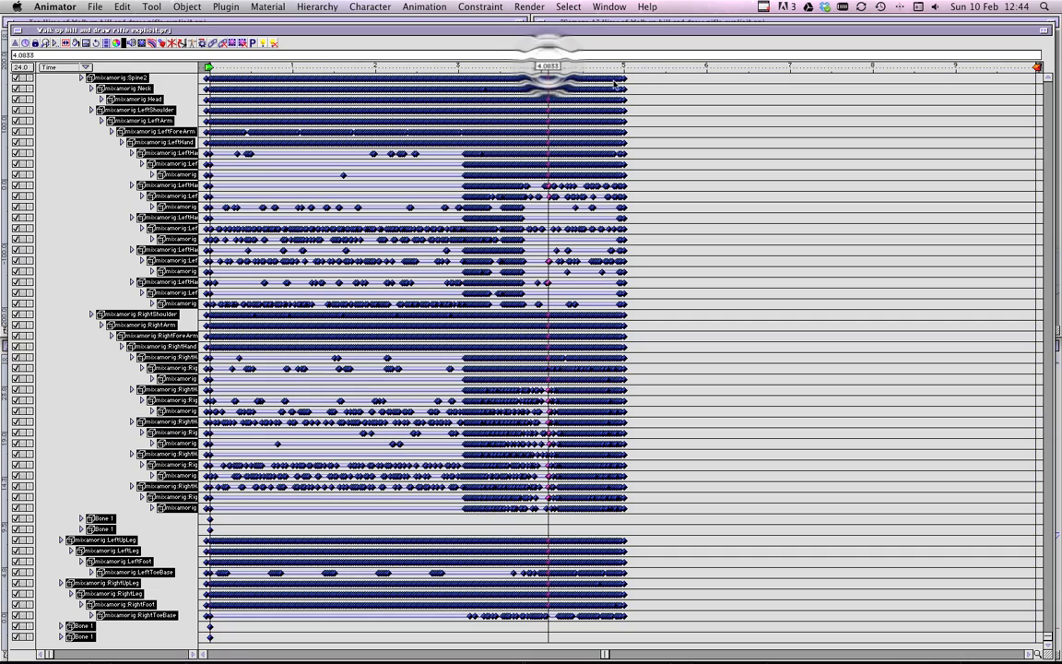
{"action": "left_click", "coordinate": [735, 66]}
{"action": "left_click", "coordinate": [350, 67]}
{"action": "left_click", "coordinate": [236, 67]}
{"action": "mouse_move", "coordinate": [591, 650]}
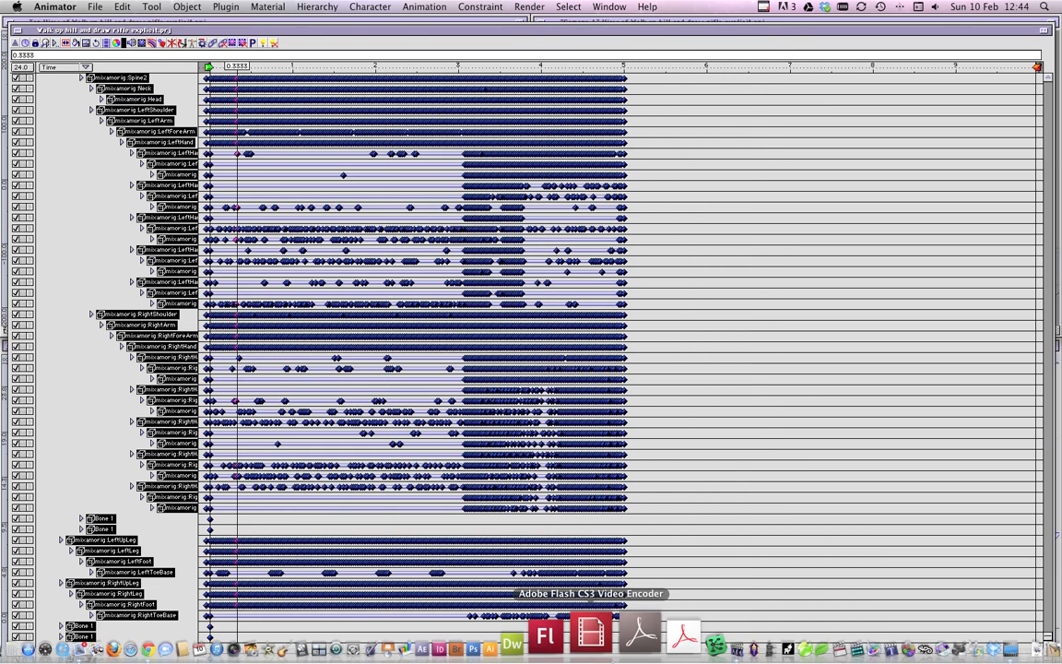